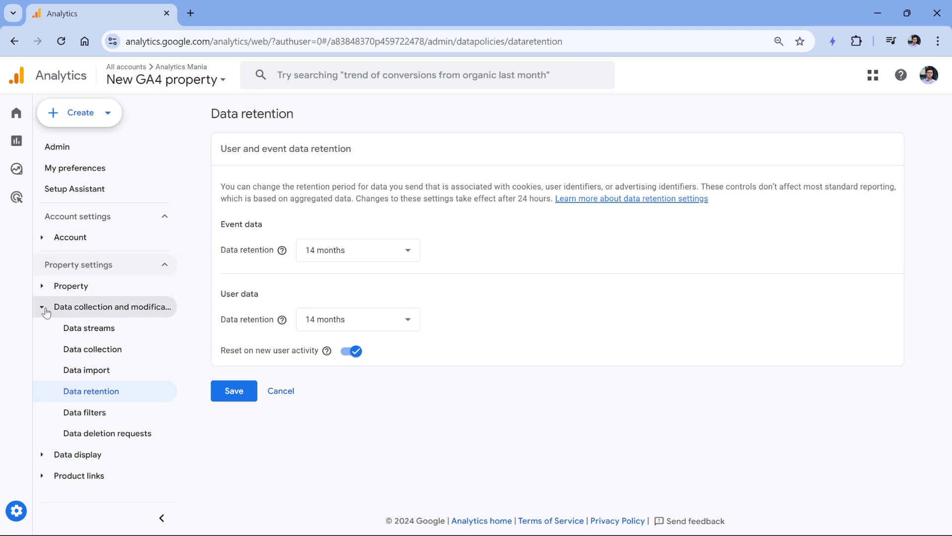
Open the internal traffic definitions in the Google tag settings of the Website data stream.
mouse_move(1, 390)
click(97, 328)
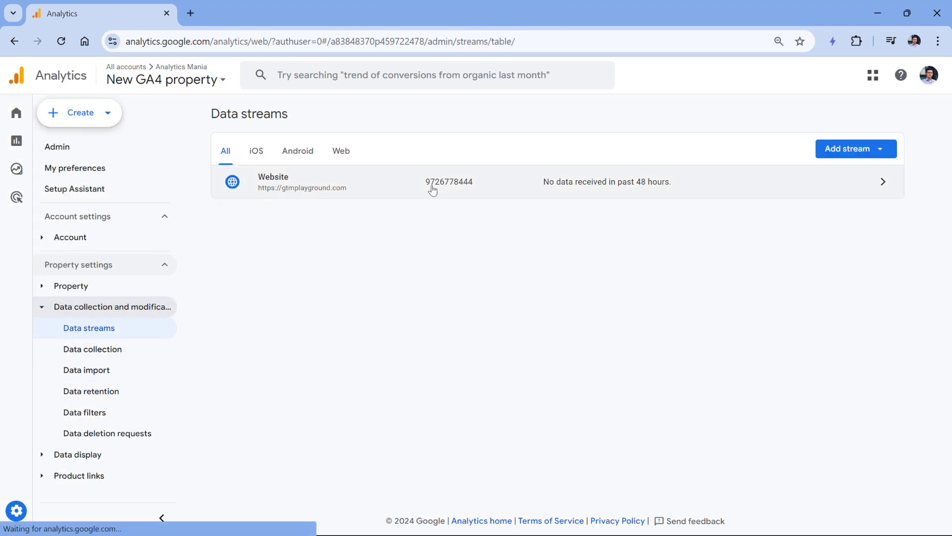
click(433, 188)
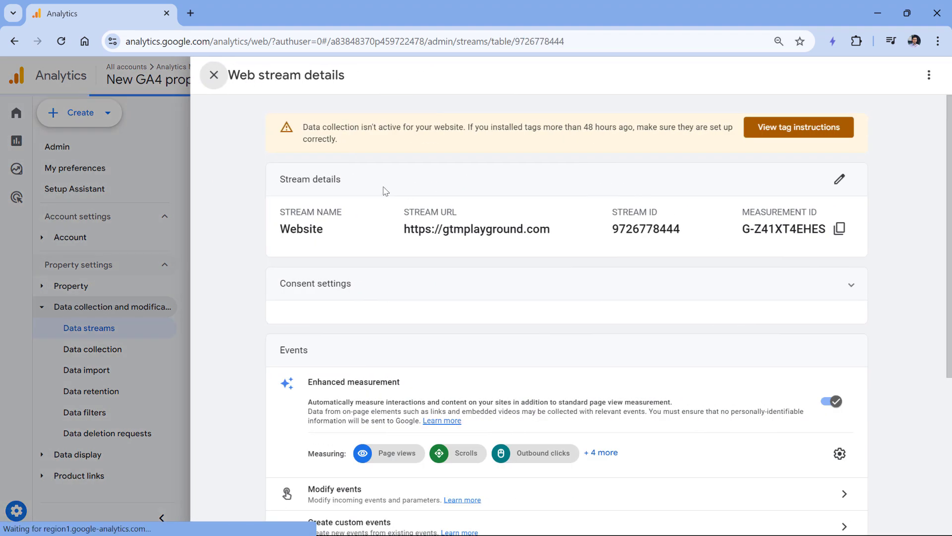
scroll(383, 194, down, 5)
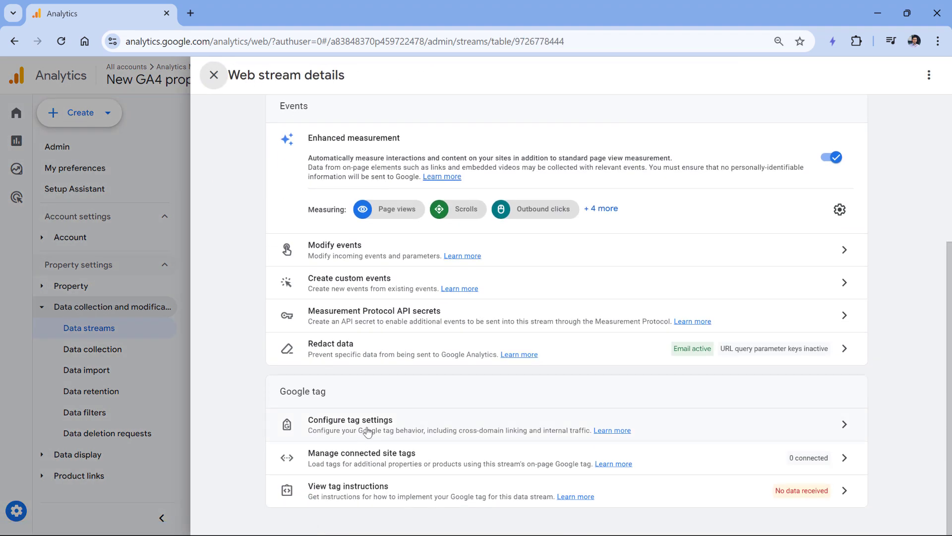
click(366, 425)
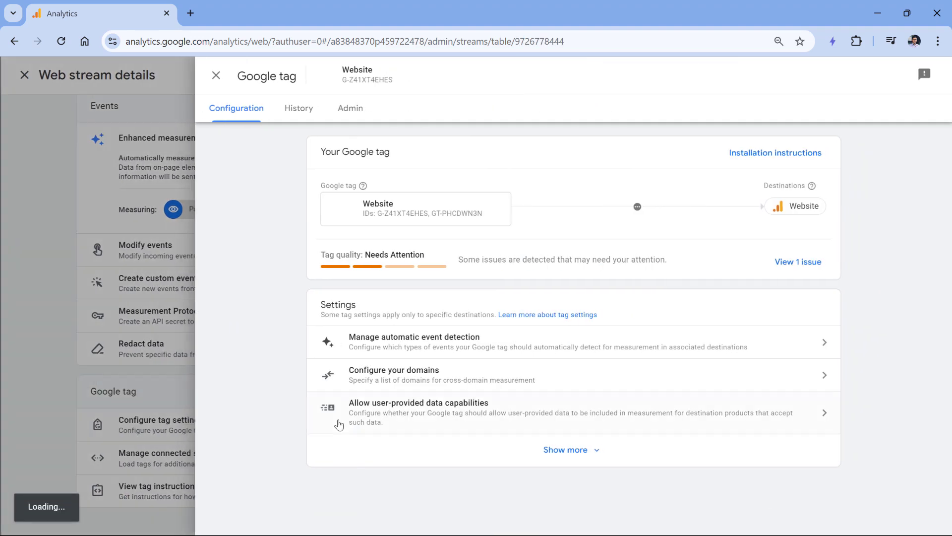
click(569, 458)
scroll(531, 279, down, 3)
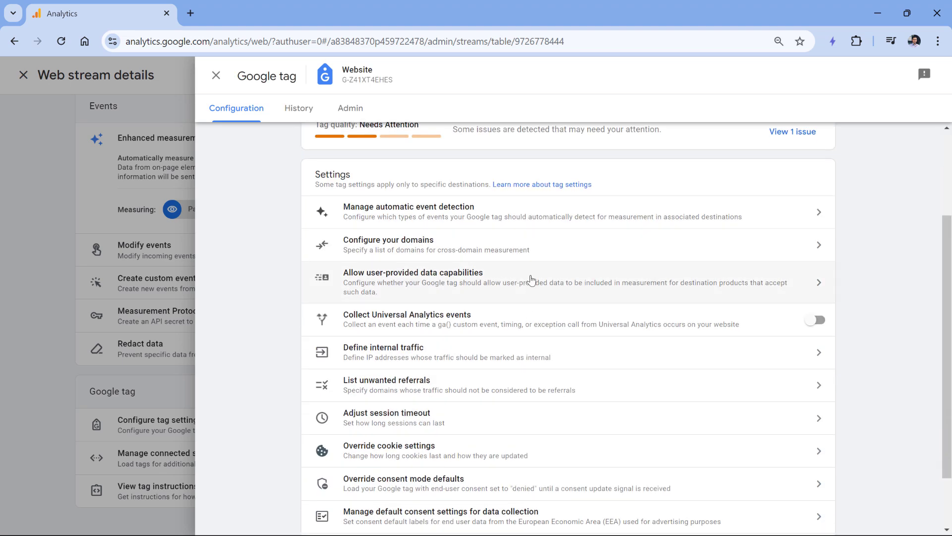
click(399, 357)
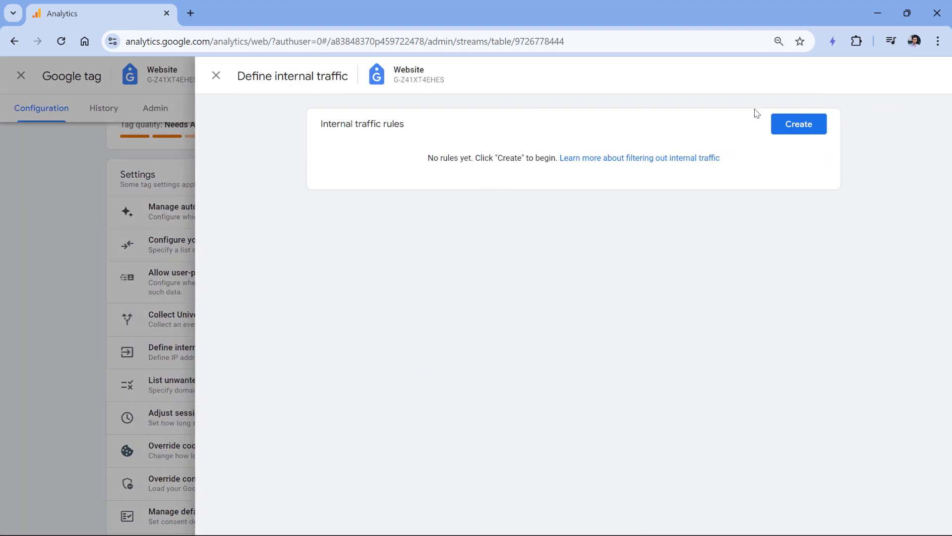
Create an internal traffic rule named "My IP address" with the condition IP address equals 123.123.123.123.
click(806, 127)
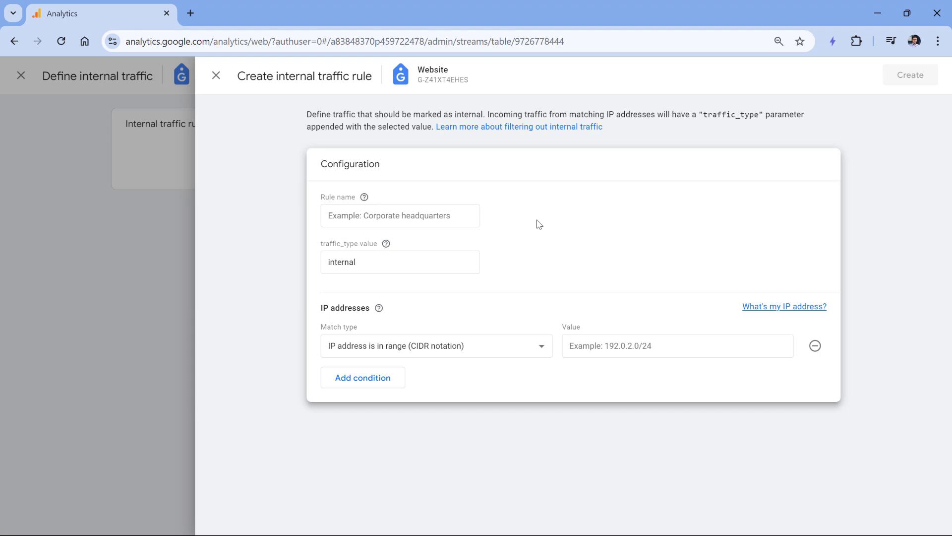
click(394, 214)
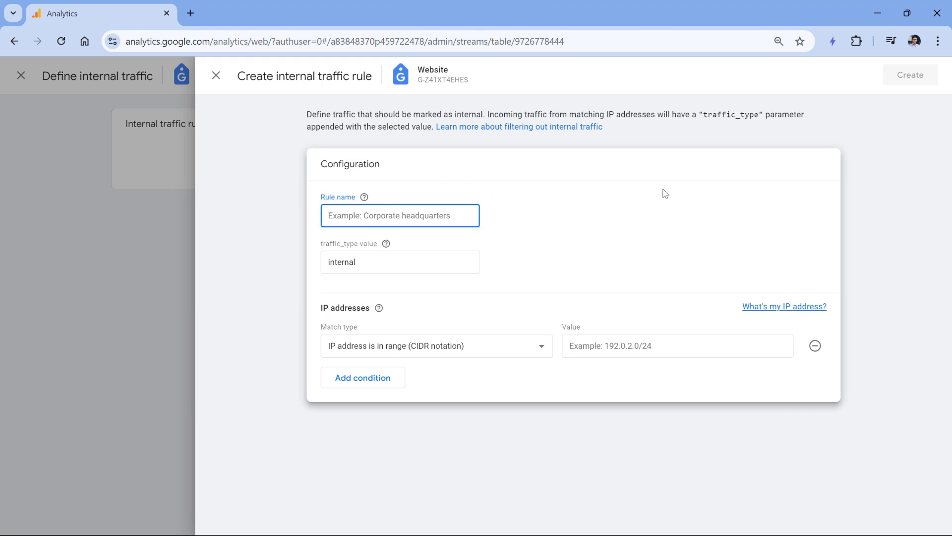
text(My IP address)
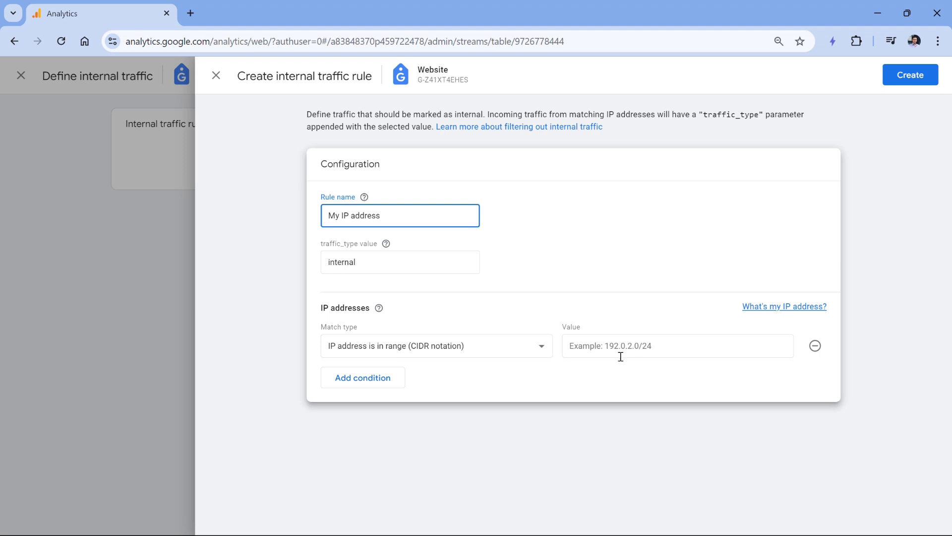
click(683, 347)
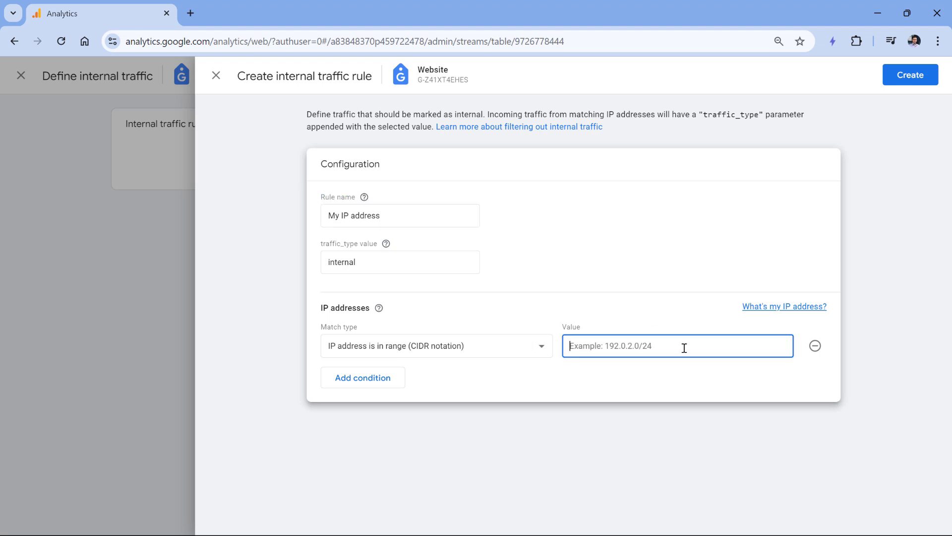
text(123.123.123.123)
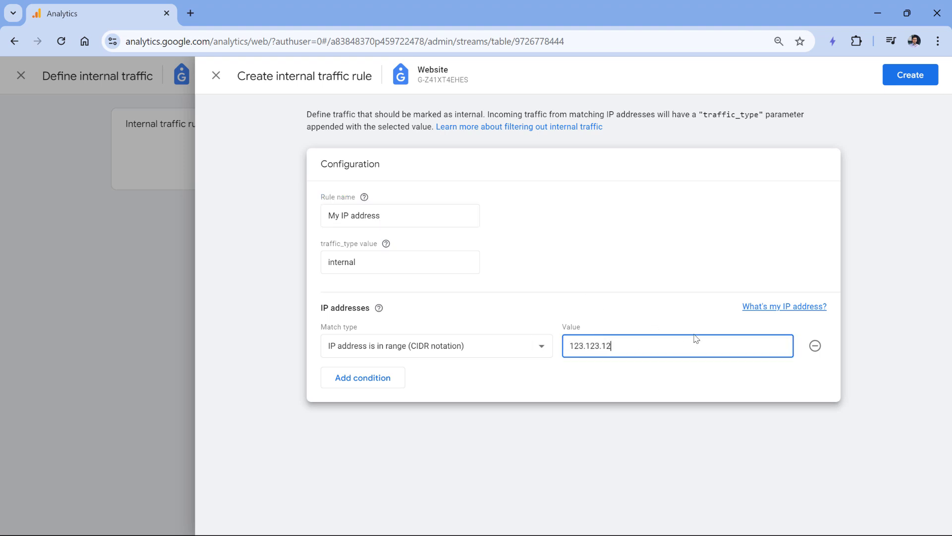
click(429, 350)
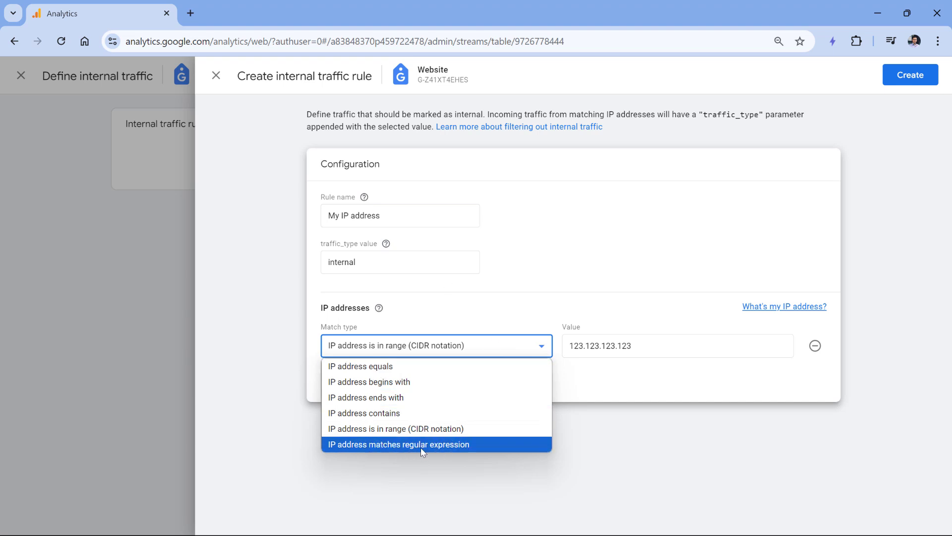
click(376, 368)
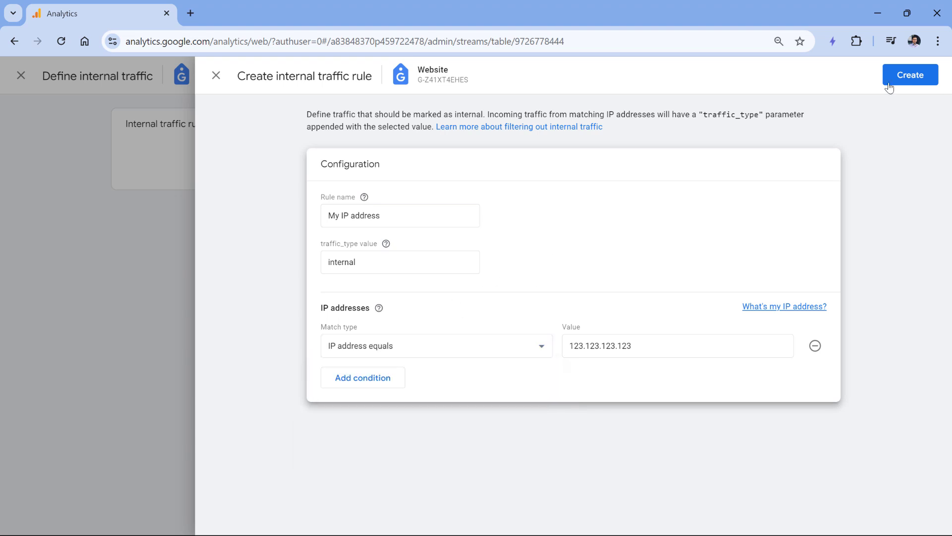
click(909, 75)
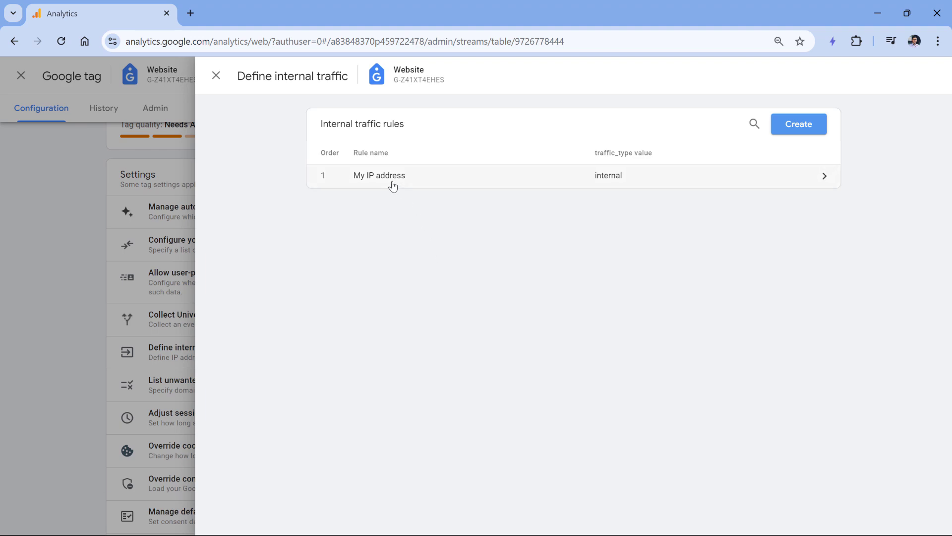
Leave the stream's tag settings and activate the property's Internal Traffic data filter.
click(216, 76)
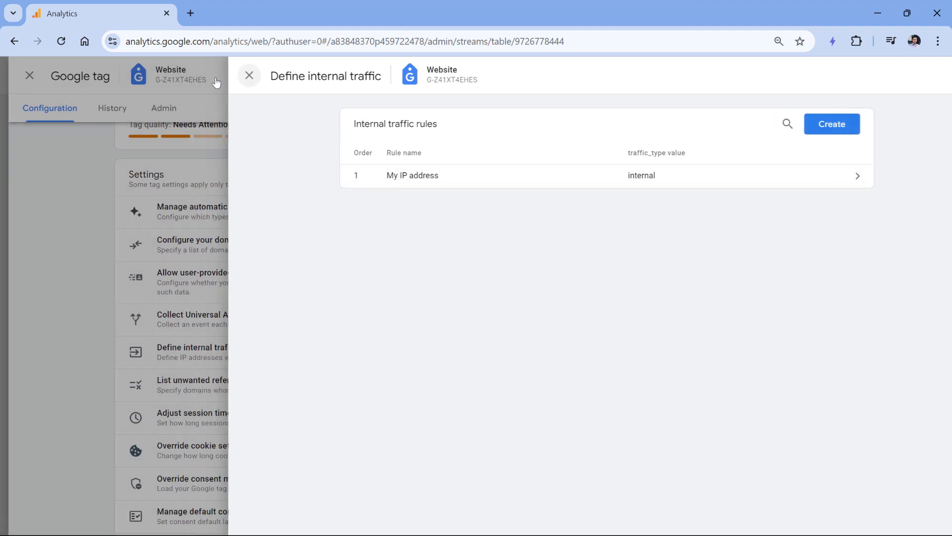
click(216, 75)
click(210, 74)
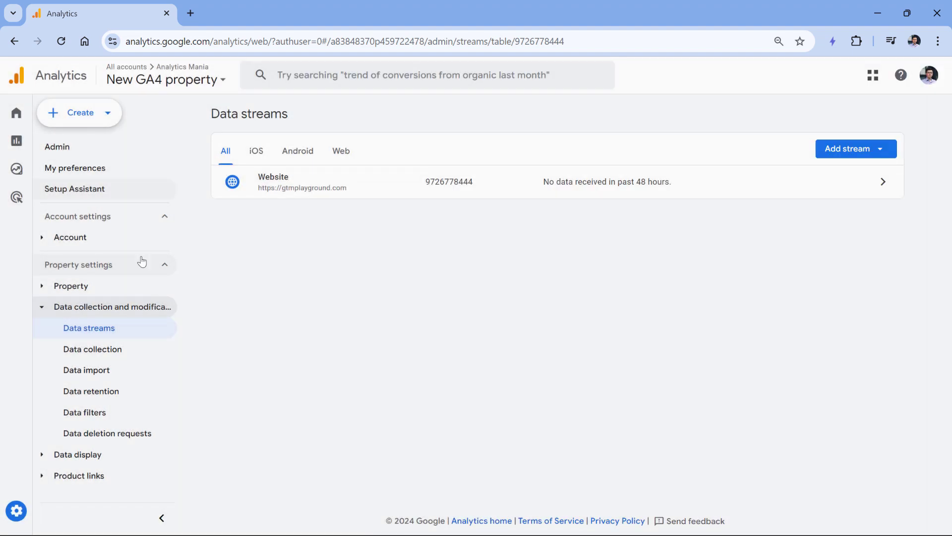
click(92, 416)
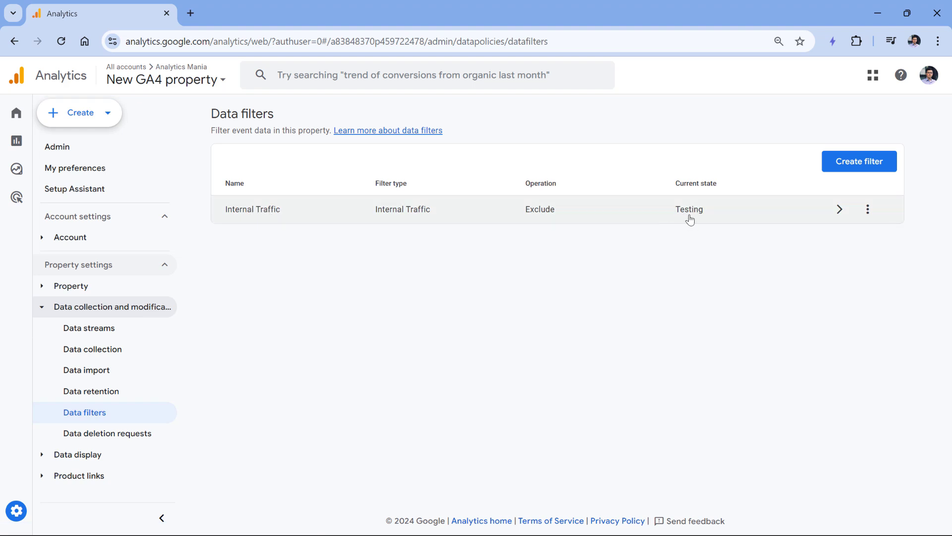
click(869, 213)
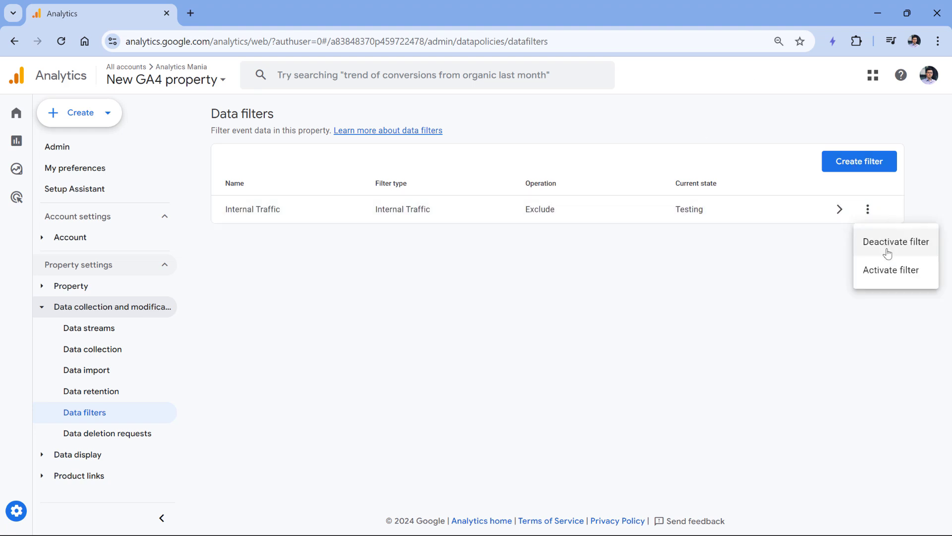
click(884, 278)
click(619, 345)
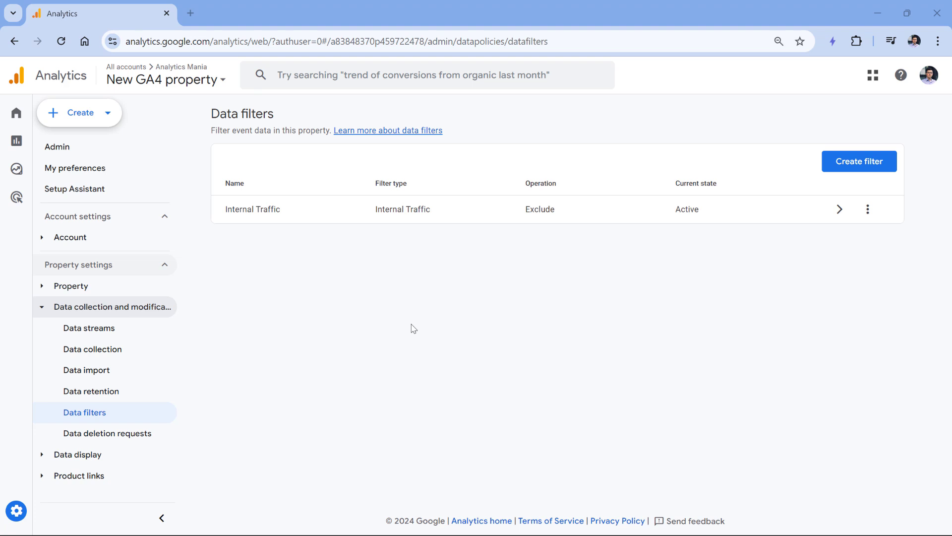
Open the unwanted referrals list in the Google tag settings of the Website data stream.
click(92, 335)
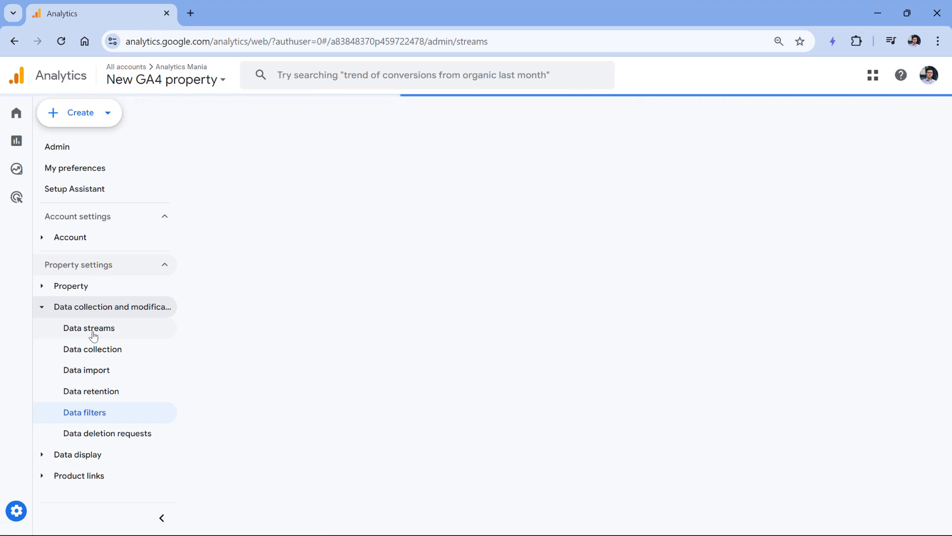
click(380, 183)
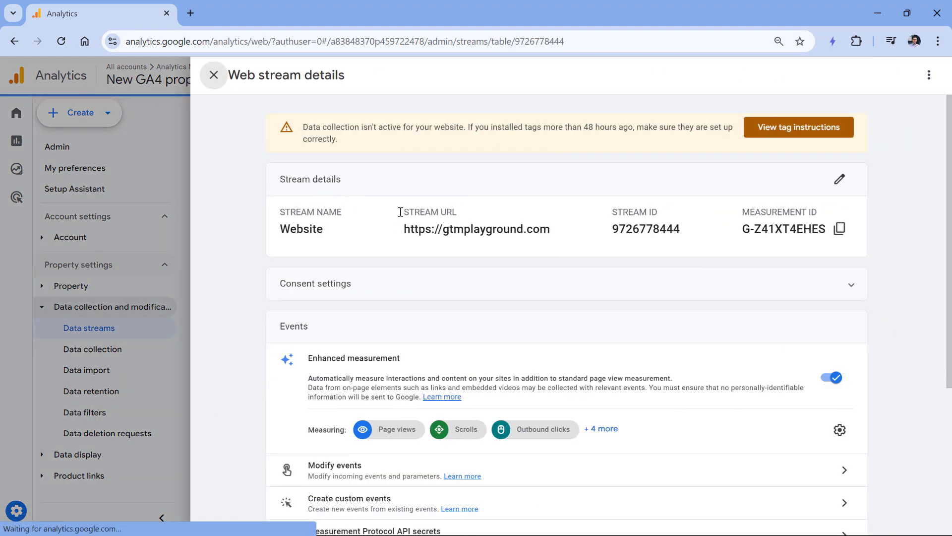
scroll(401, 212, down, 4)
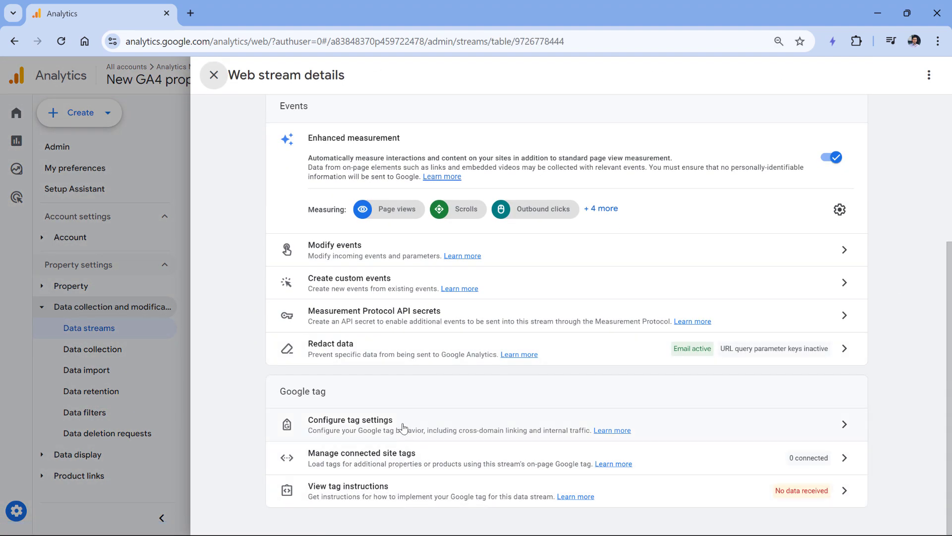
click(403, 426)
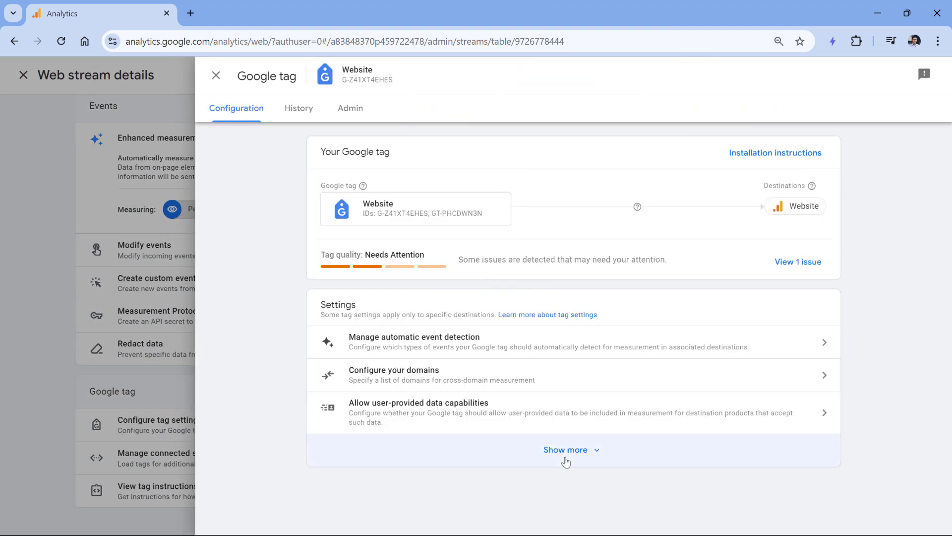
click(566, 450)
scroll(535, 367, down, 4)
click(479, 321)
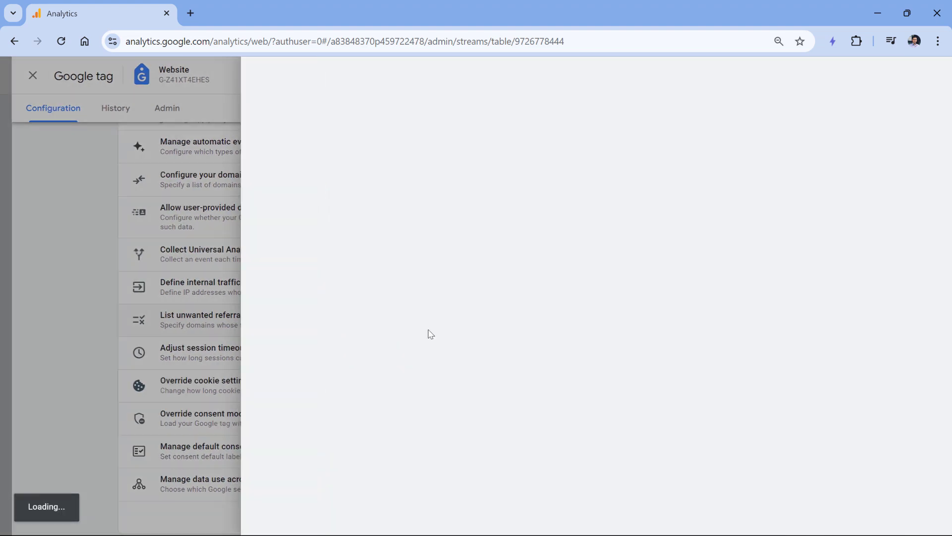
Try adding an unwanted referral condition for domains containing paypal.com, then discard it and leave the stream settings.
click(367, 226)
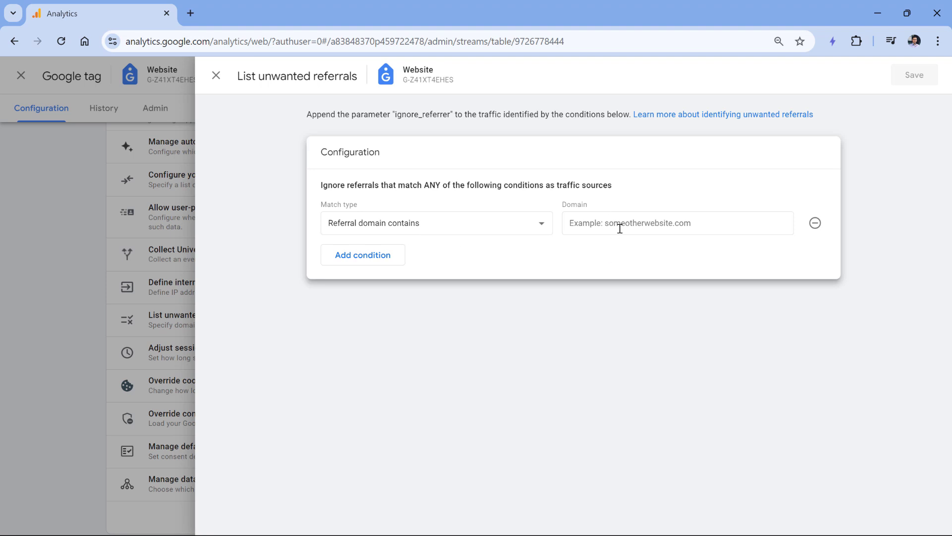
click(665, 217)
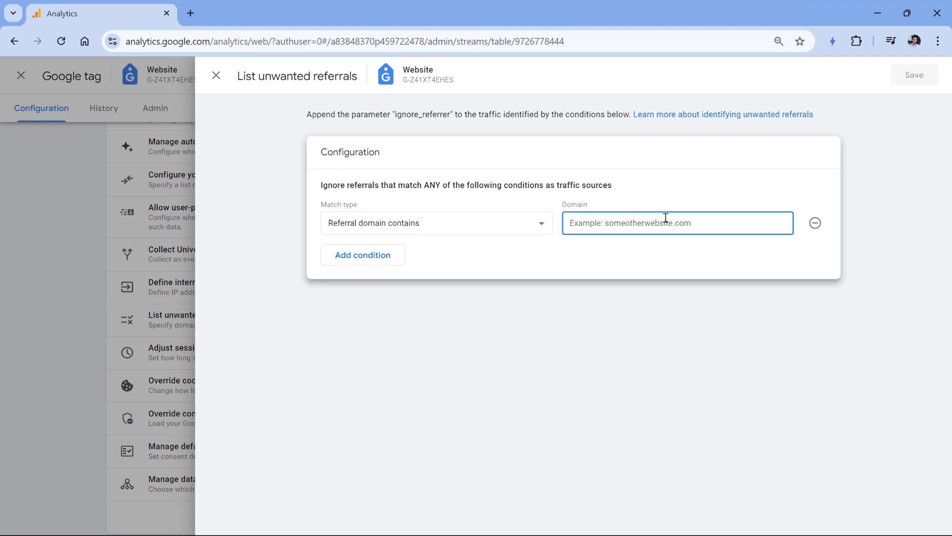
text(paypal.com)
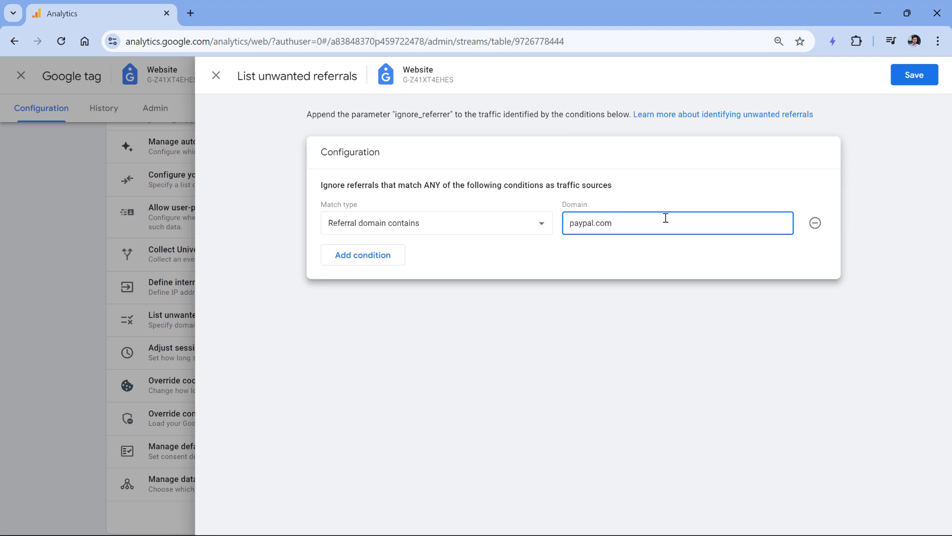
click(89, 174)
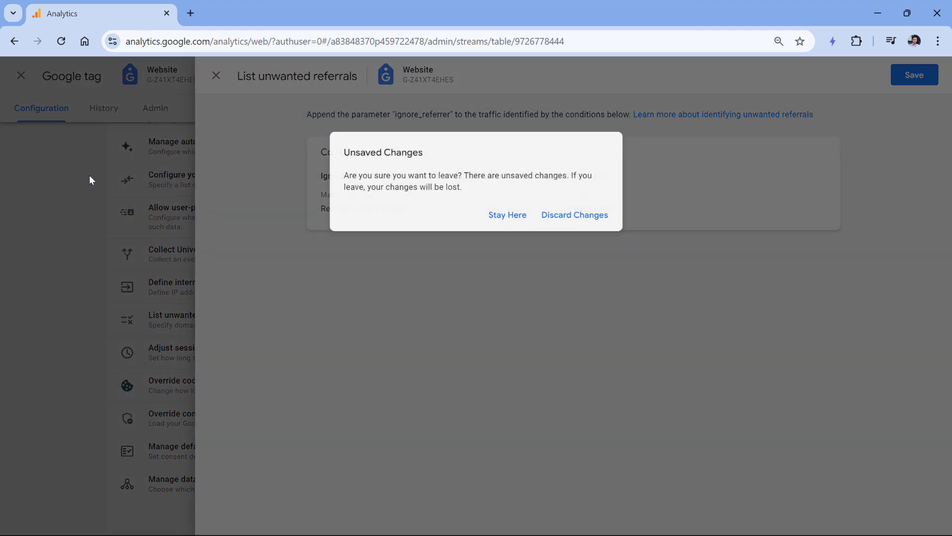
click(562, 221)
click(168, 207)
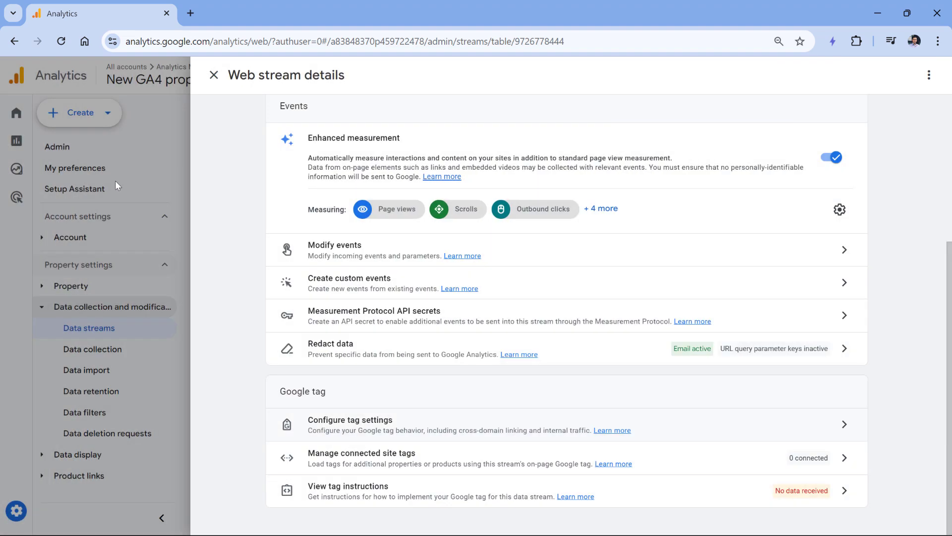
click(132, 160)
Show the Traffic acquisition report broken down by Session source / medium.
click(19, 144)
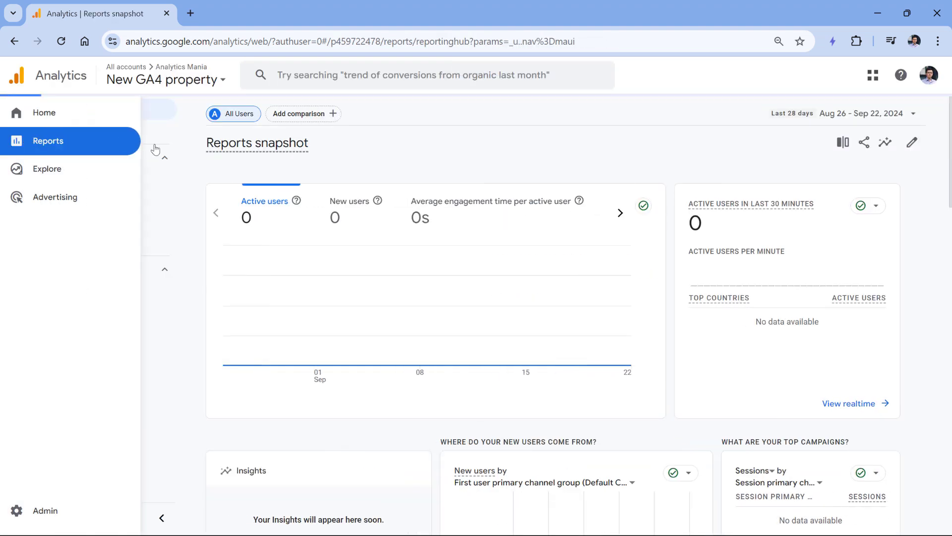
click(40, 180)
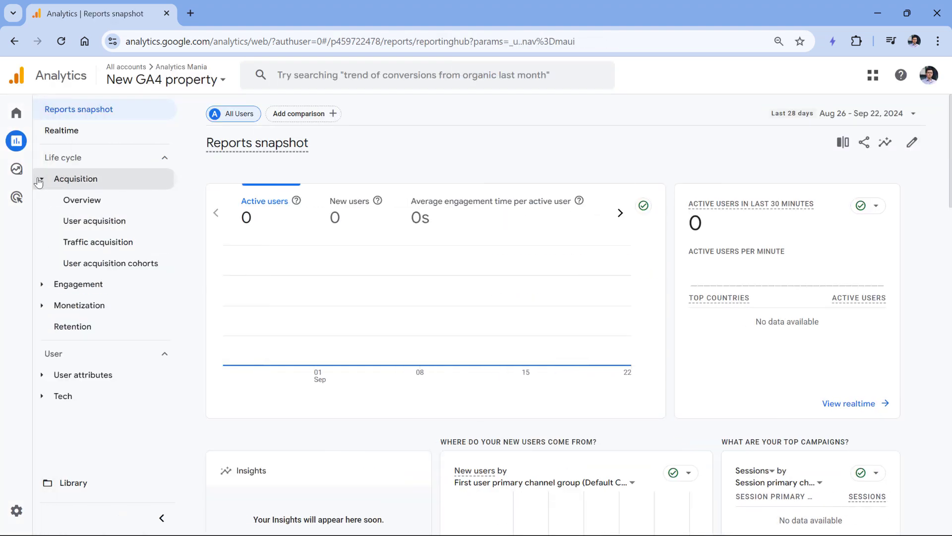
click(103, 242)
scroll(306, 375, down, 5)
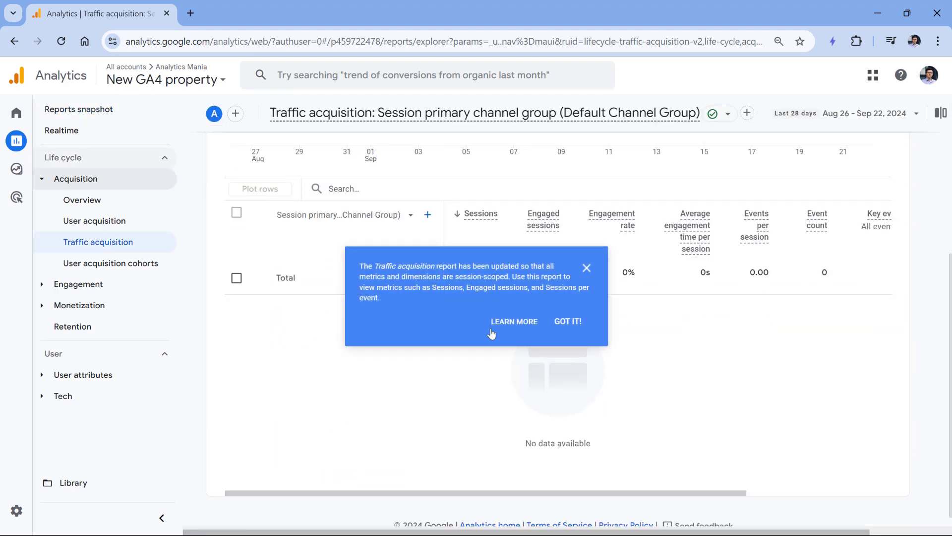
click(570, 322)
click(399, 215)
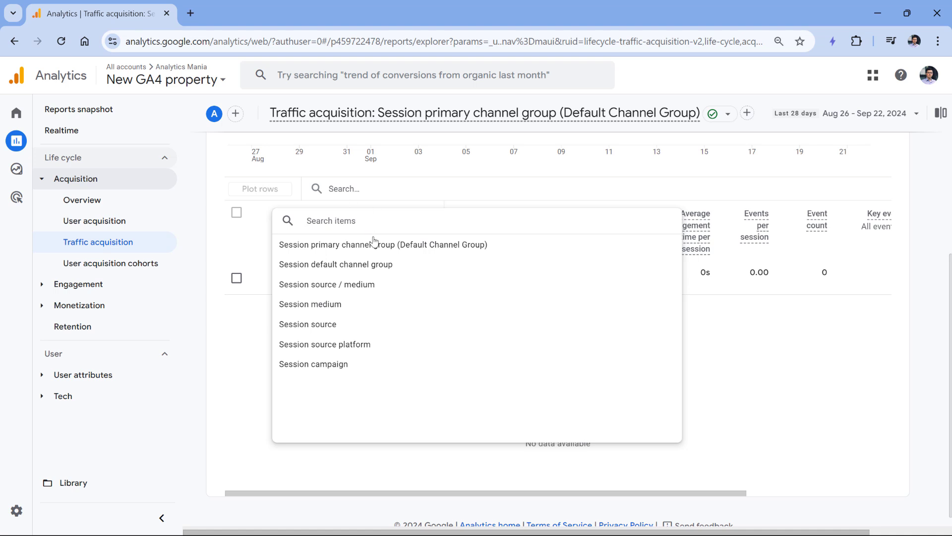
click(329, 291)
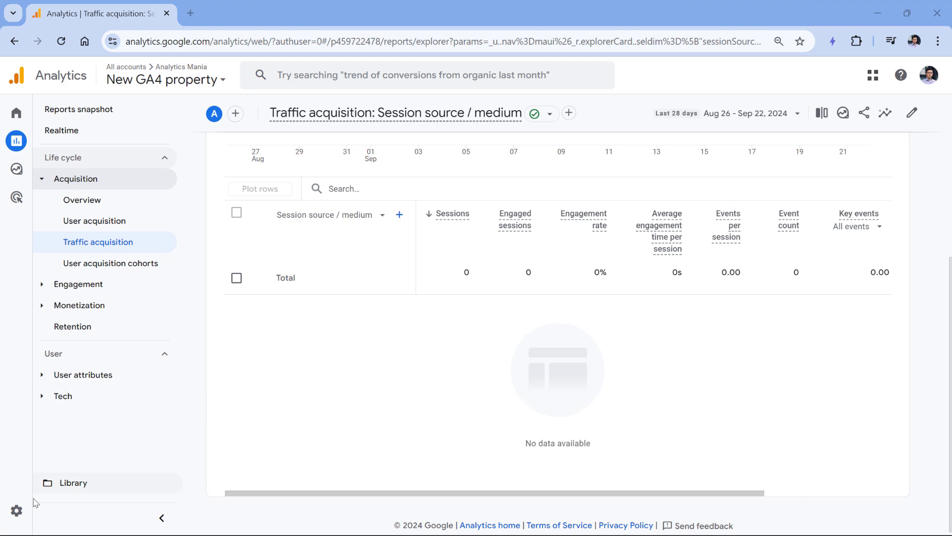
Open the cross-domain configuration in the Google tag settings of the Website data stream.
click(16, 511)
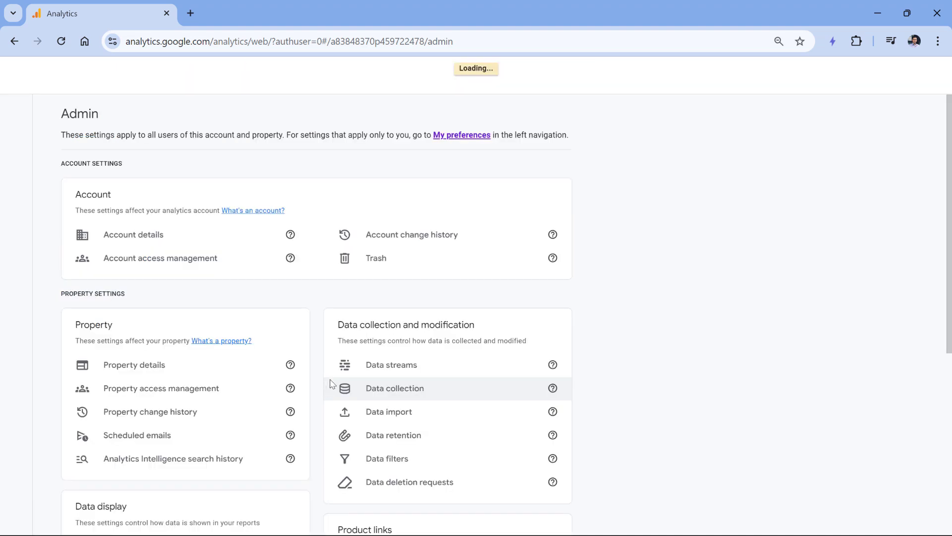
click(559, 240)
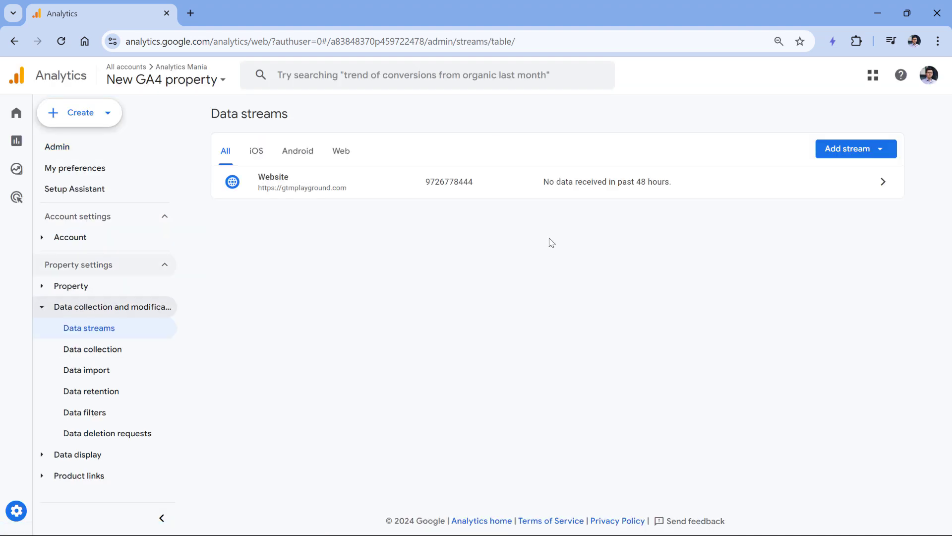
click(340, 188)
scroll(345, 423, down, 5)
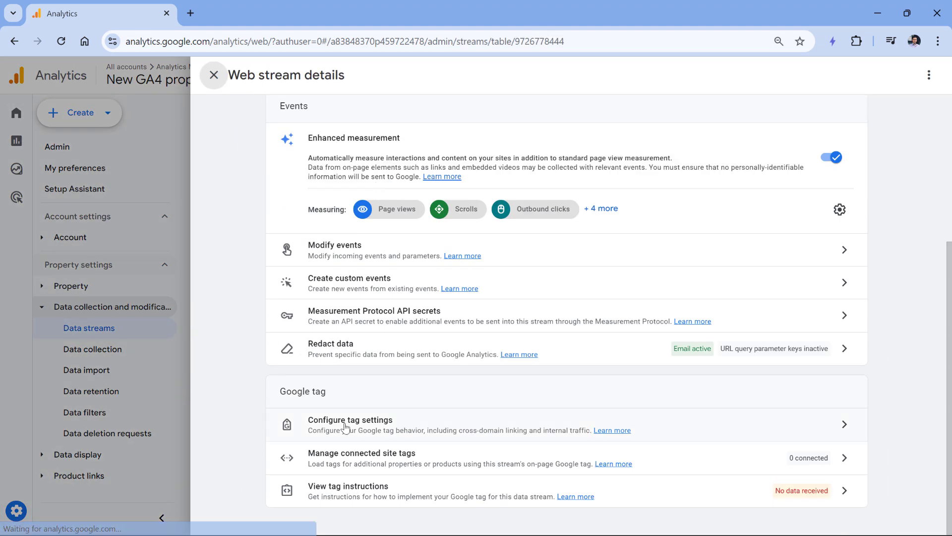
click(395, 420)
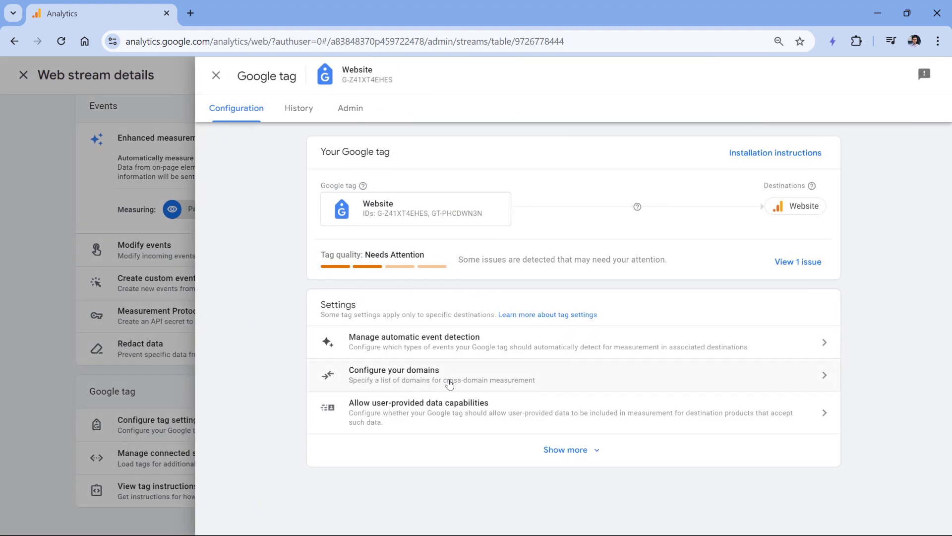
click(449, 384)
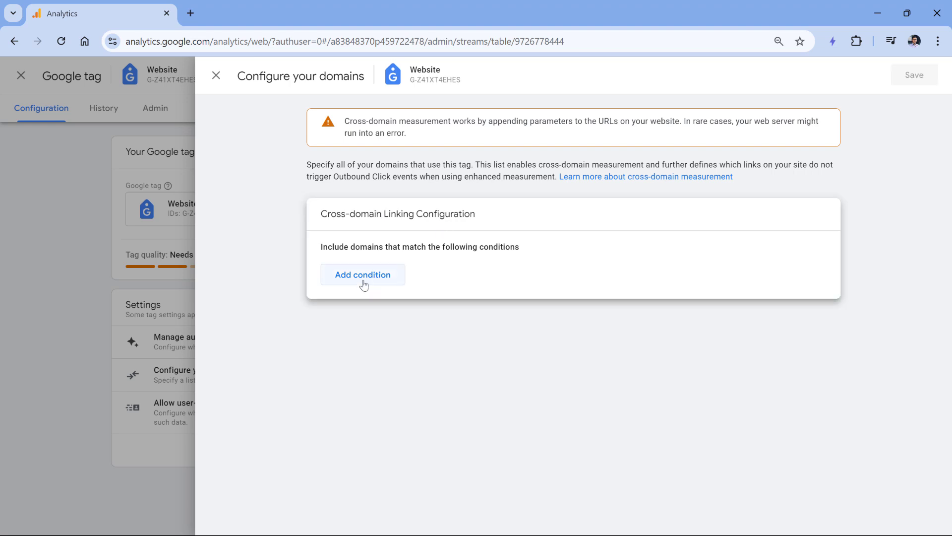
Add cross-domain linking conditions for domains containing mywebsite.com and anotherwebsite.com.
click(364, 283)
click(587, 283)
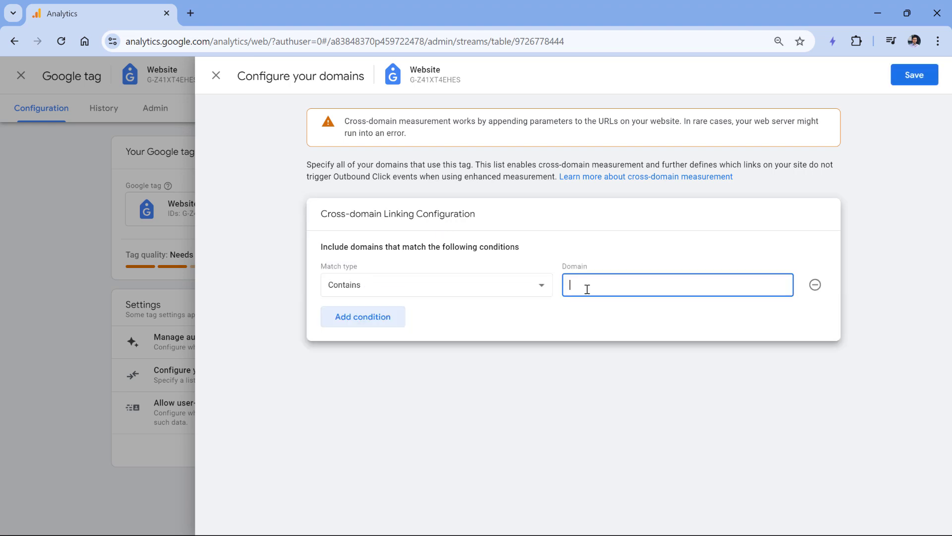
text(myweebsit)
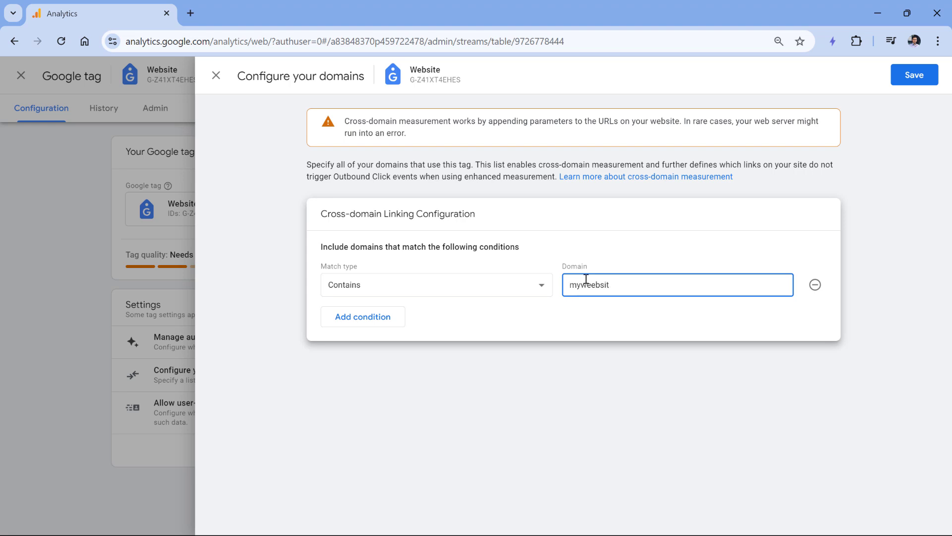
text(ete.com)
click(374, 316)
click(575, 312)
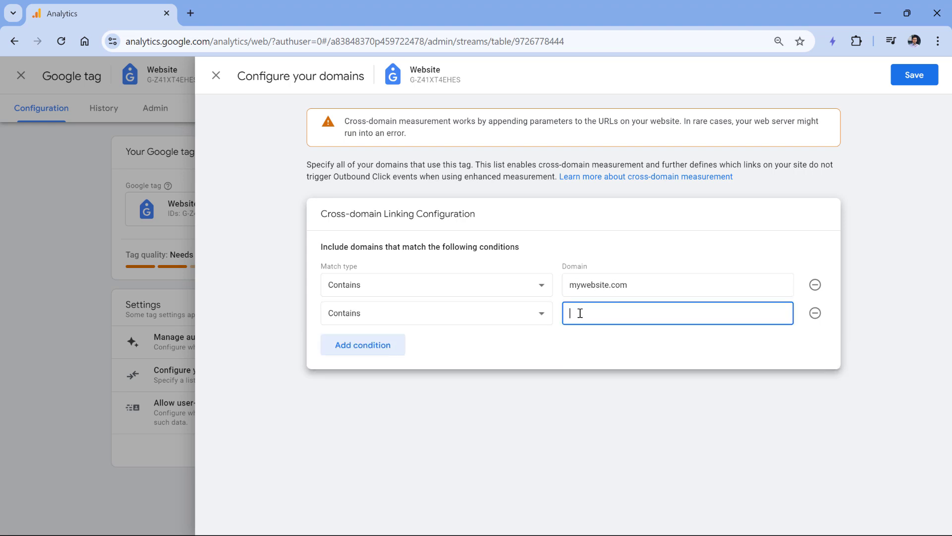
text(anotherwebsite.com)
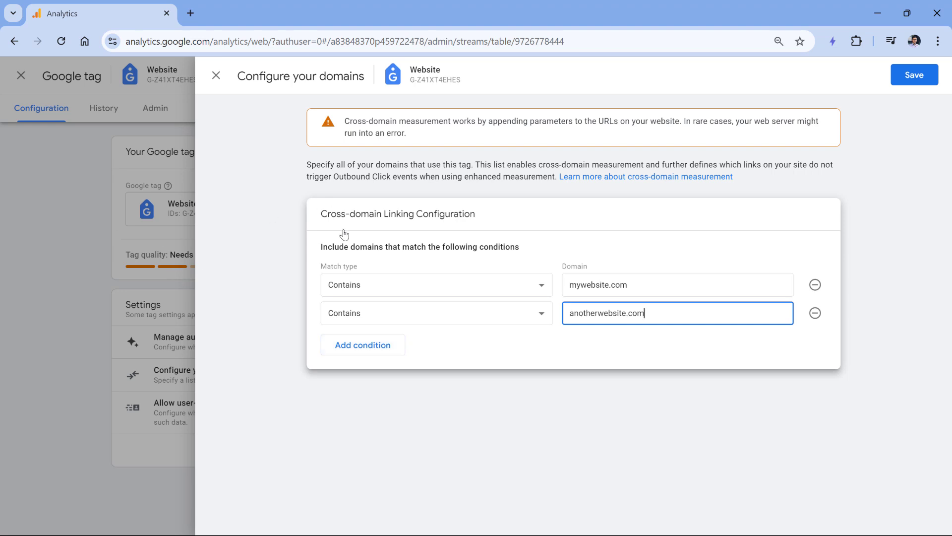
click(372, 346)
click(609, 340)
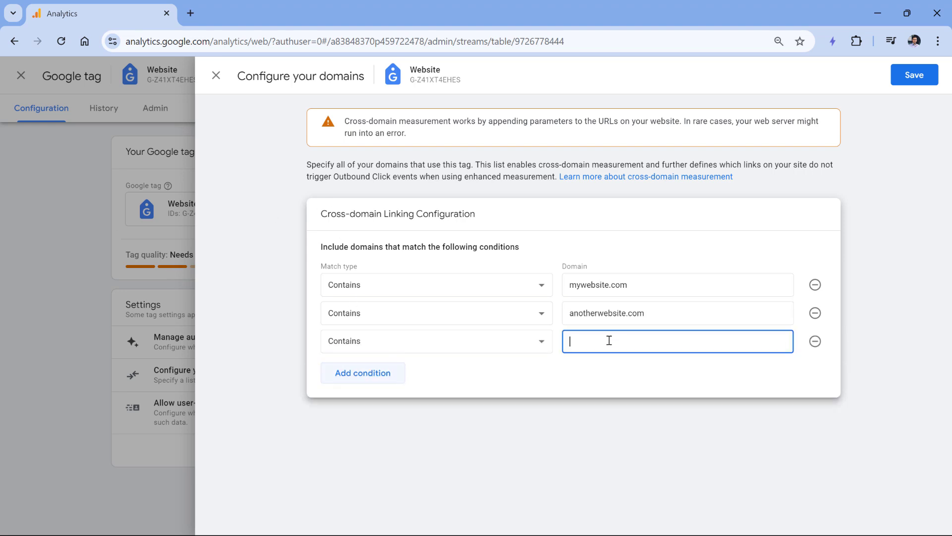
text(www.)
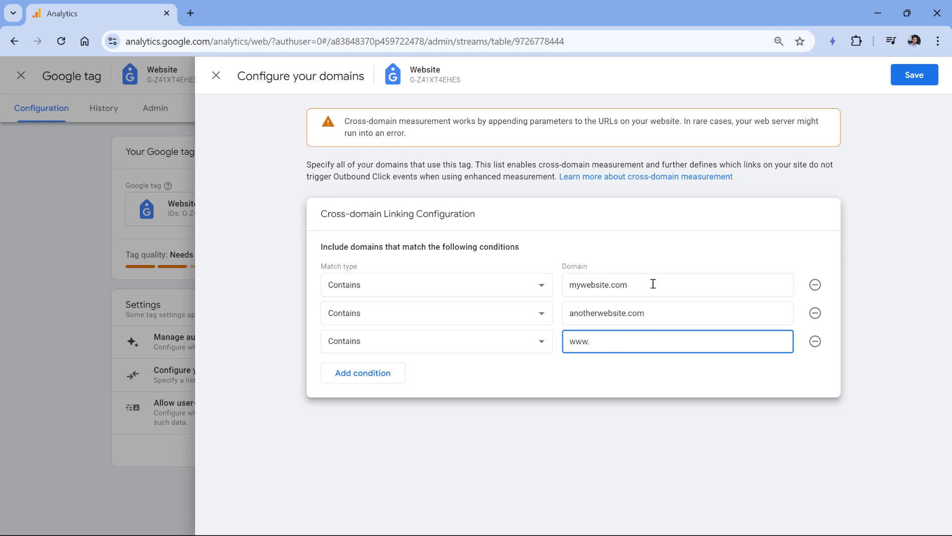
text(mywebsite.com)
click(367, 381)
click(617, 369)
text(mywebsite.com)
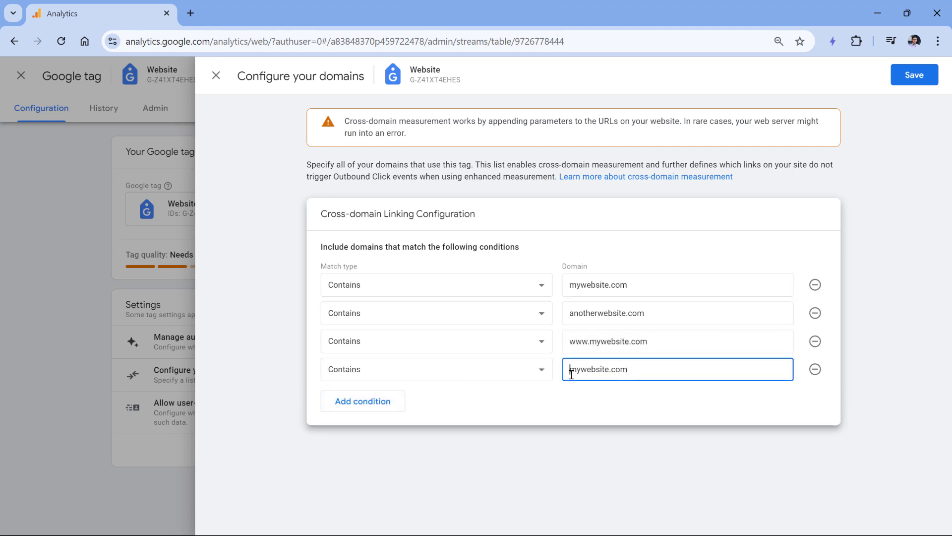
text(blog.)
click(640, 285)
triple_click(622, 284)
drag(659, 312, 584, 292)
double_click(589, 284)
double_click(599, 317)
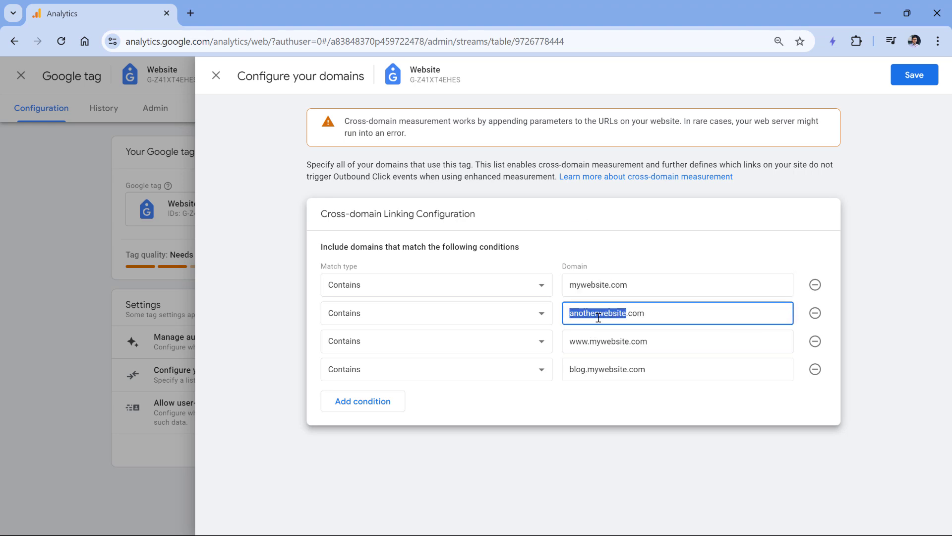
click(815, 342)
click(814, 345)
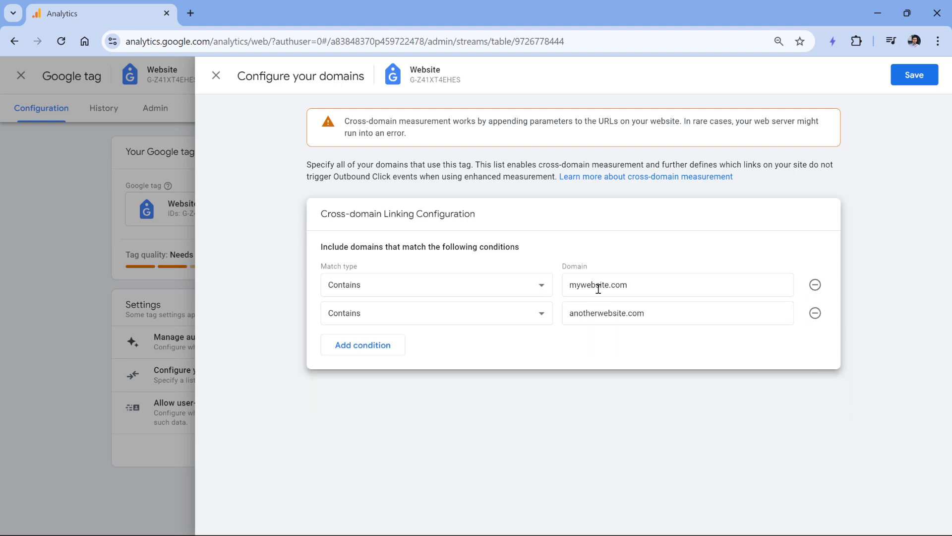
click(915, 82)
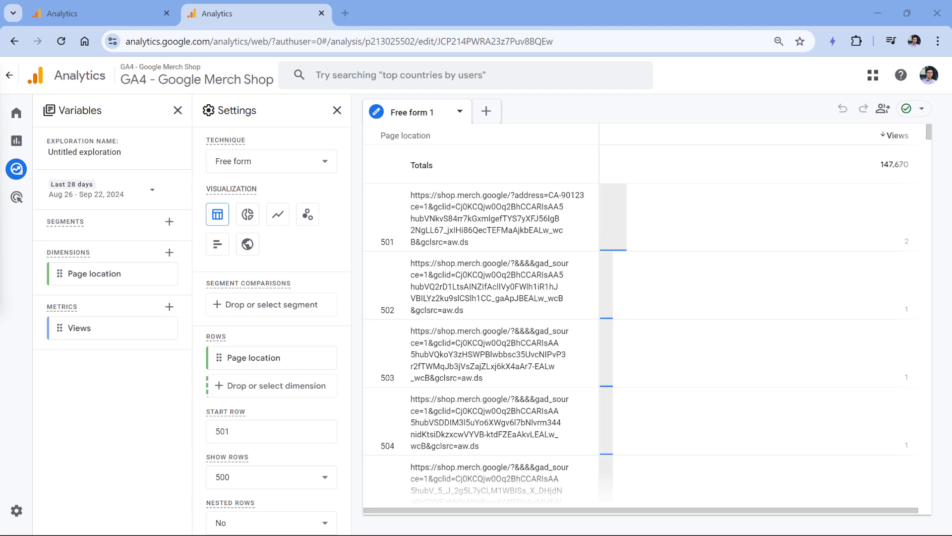
Return to the new GA4 property's data streams and open the Website stream's Redact data settings.
key(ctrl+1)
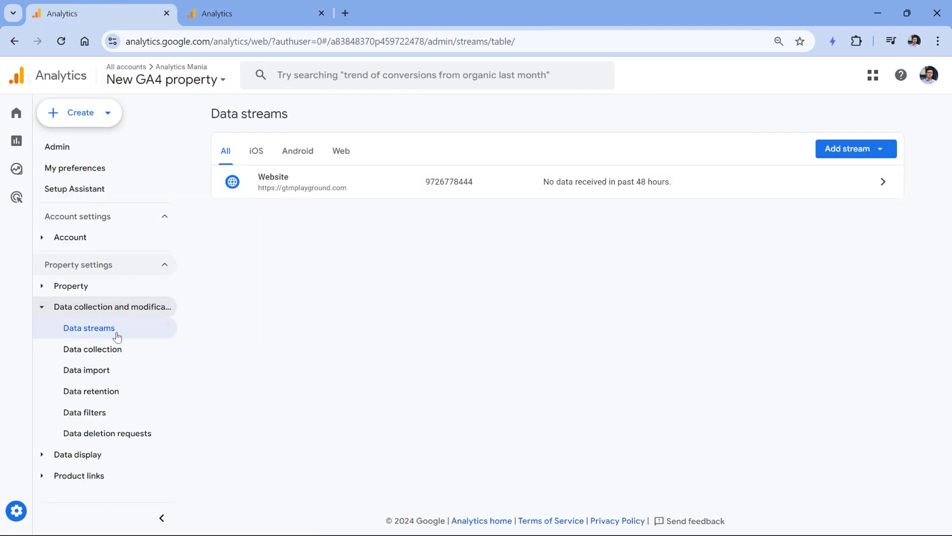
click(372, 188)
scroll(340, 379, down, 3)
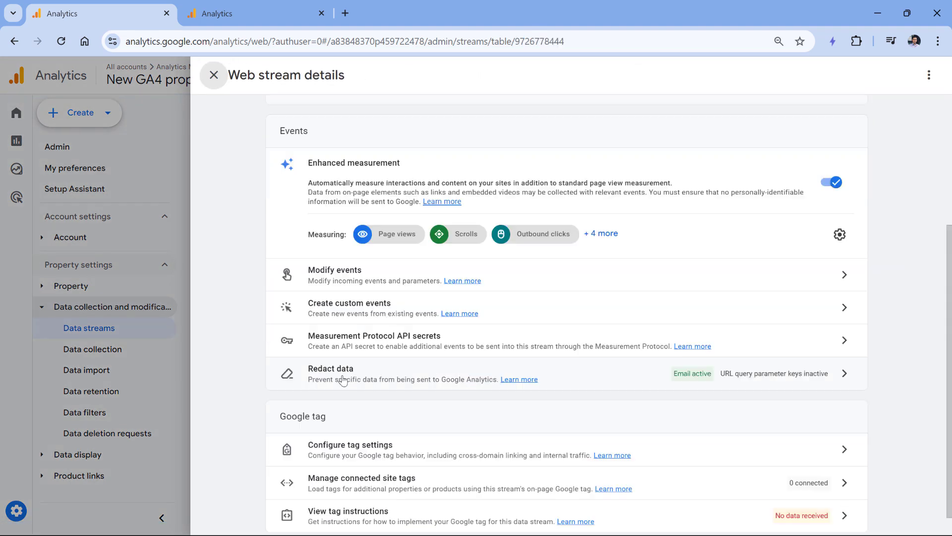
click(340, 379)
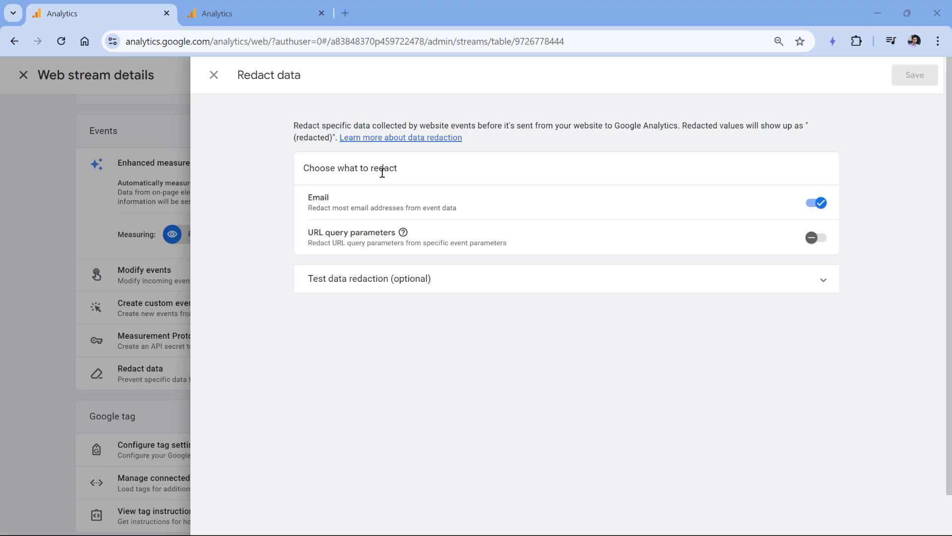
Enable URL query parameter redaction and add address as a query parameter key.
click(814, 239)
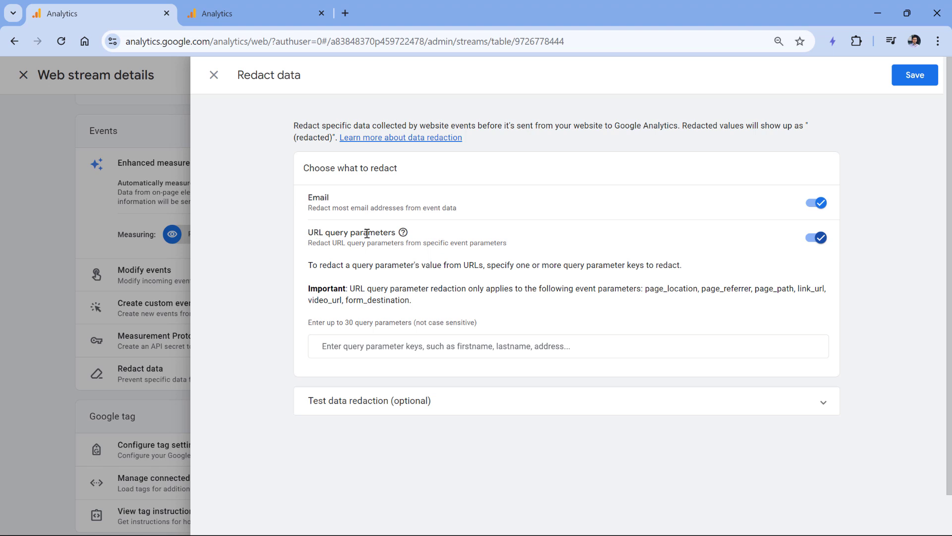
click(420, 341)
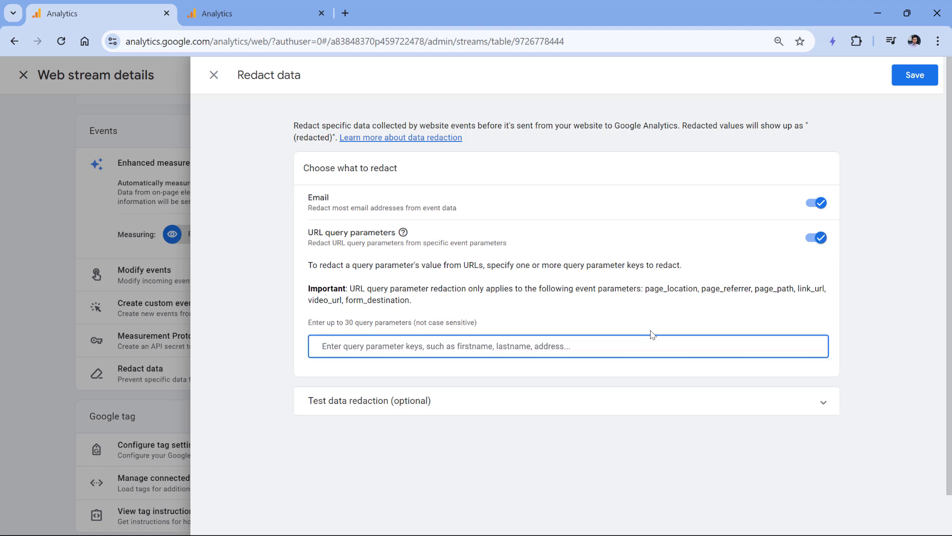
text(add)
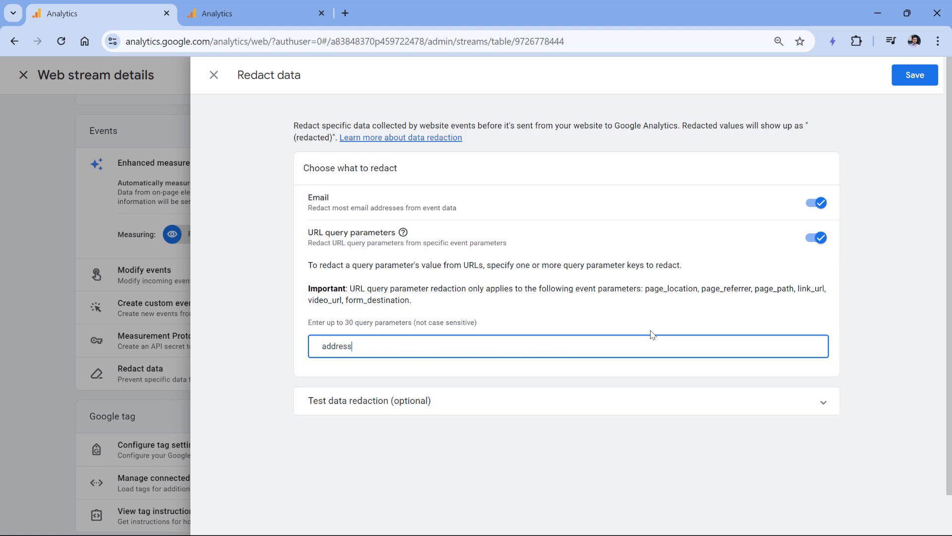
text(ress)
click(652, 334)
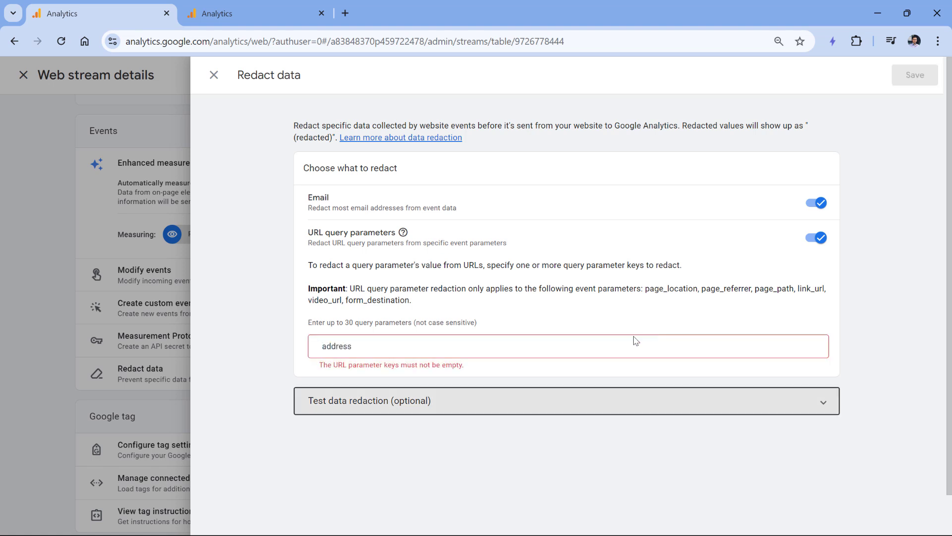
click(614, 346)
key(Return)
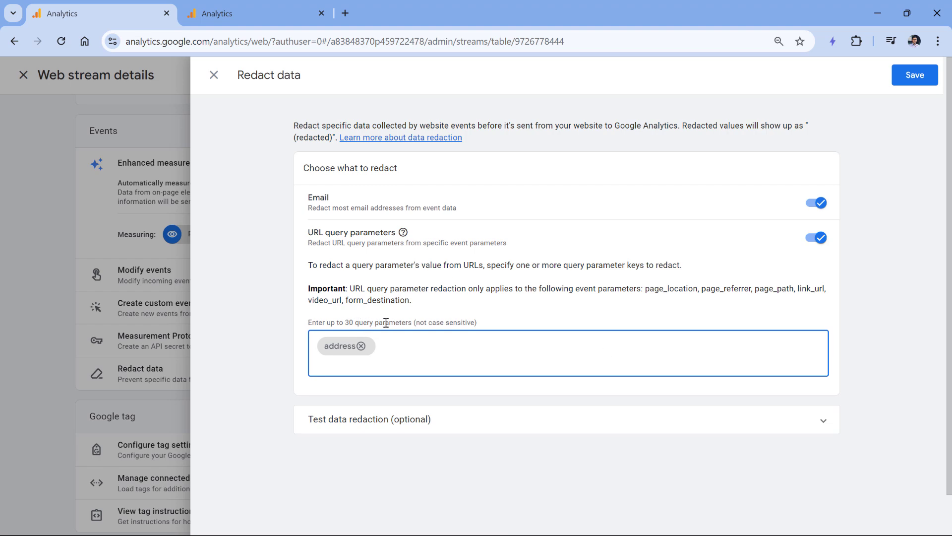
Switch to the Google Merch Shop free-form exploration and open its Page location filter for editing.
key(ctrl+Tab)
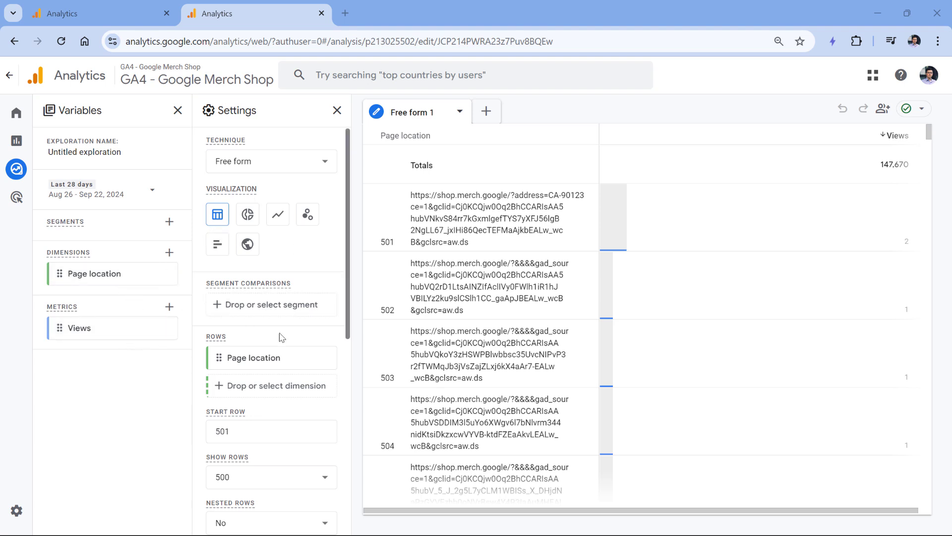
scroll(278, 313, down, 1)
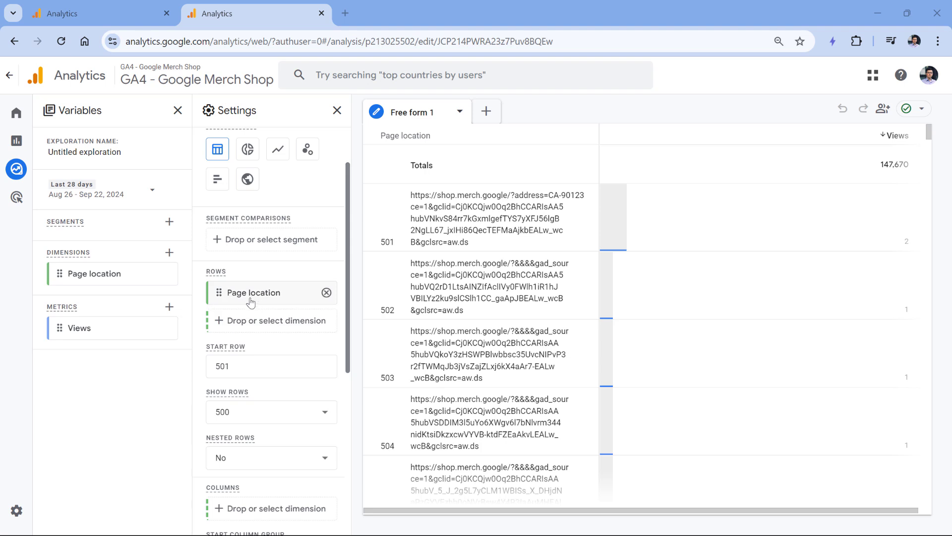
scroll(253, 298, down, 3)
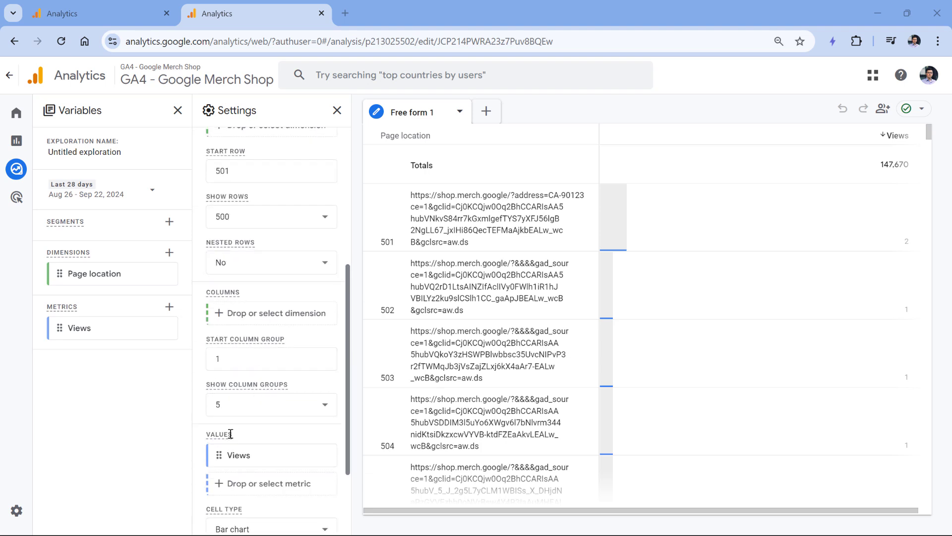
scroll(271, 451, down, 2)
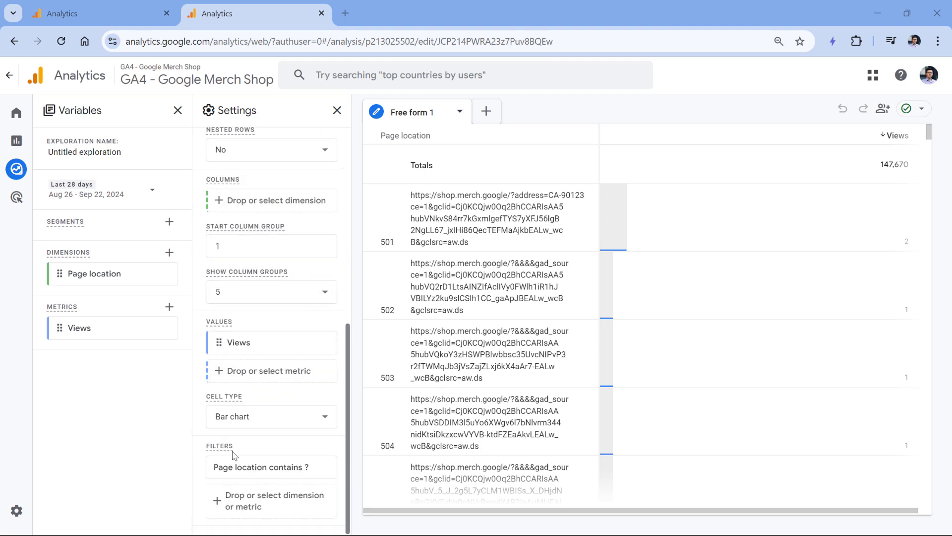
click(296, 467)
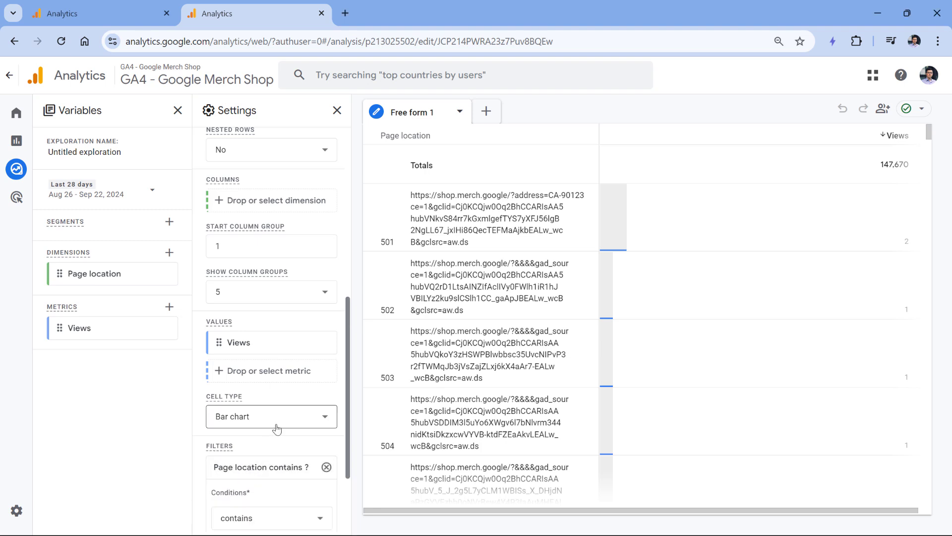
scroll(276, 429, down, 2)
Enter email and then firstname as the Page location filter's contains value, and check the stream's redaction settings against the exploration.
click(238, 428)
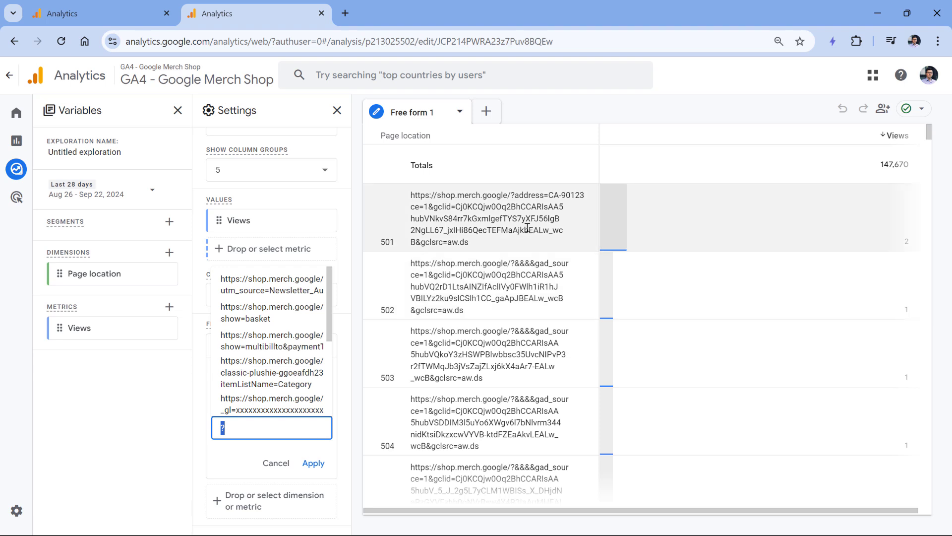
click(527, 228)
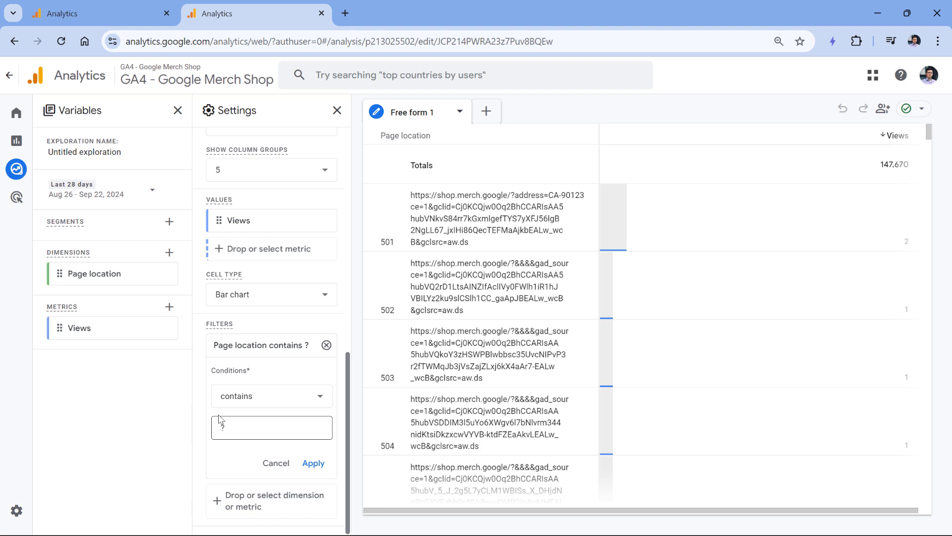
click(274, 432)
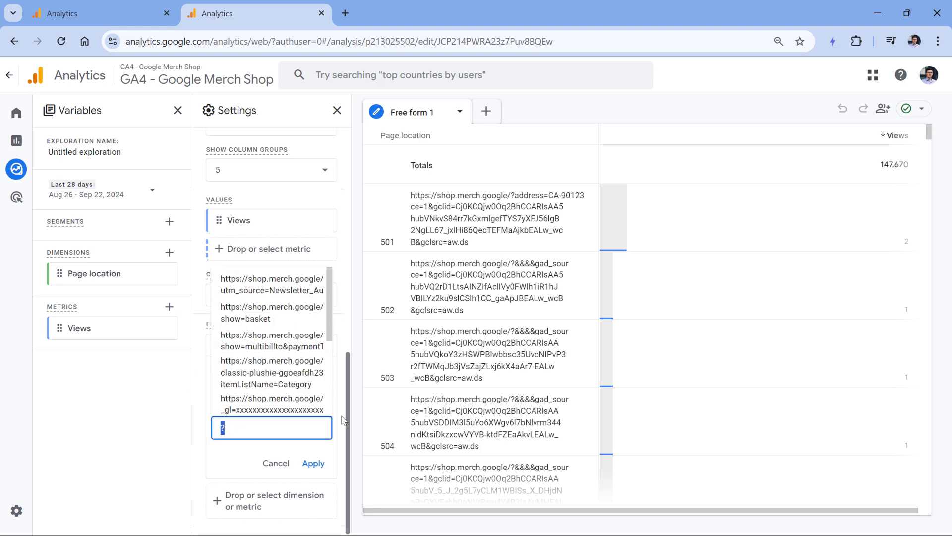
text(email)
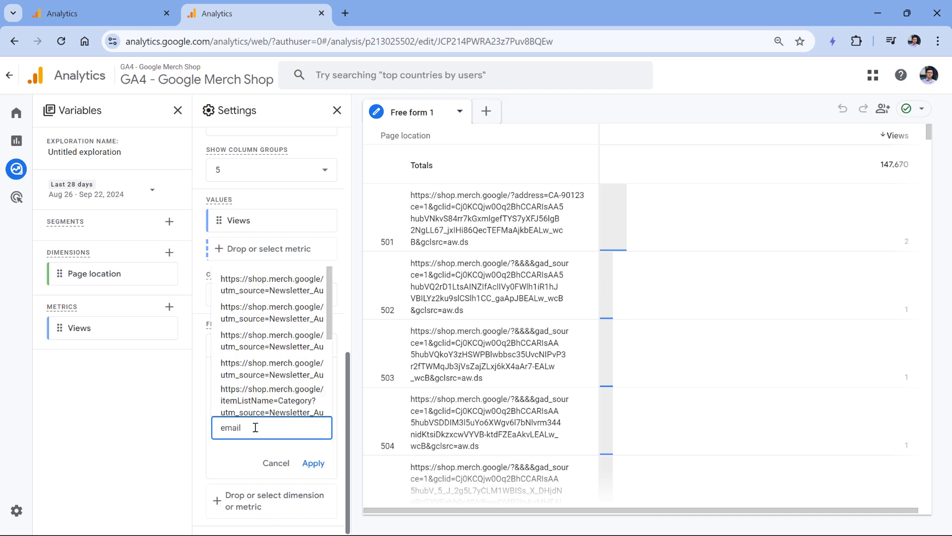
key(ctrl+a)
key(BackSpace)
text(firstname)
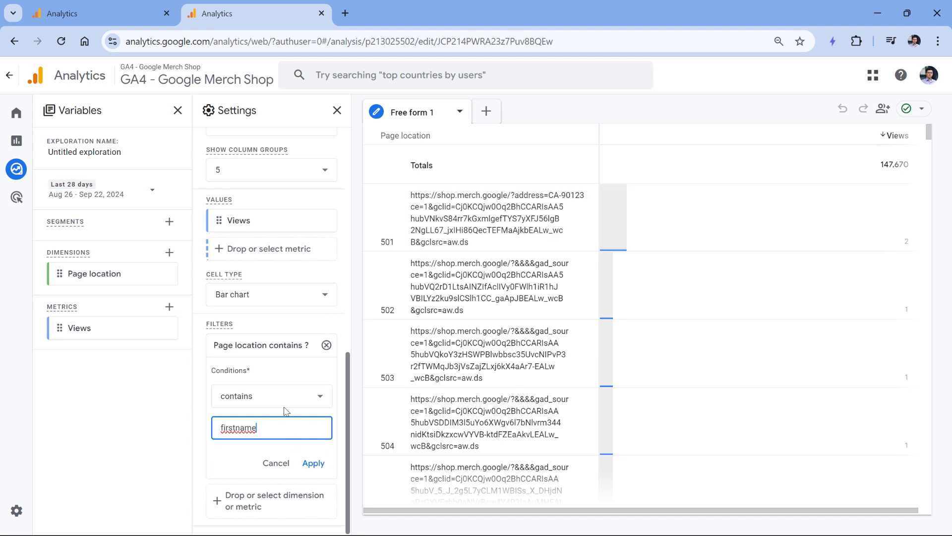
click(106, 14)
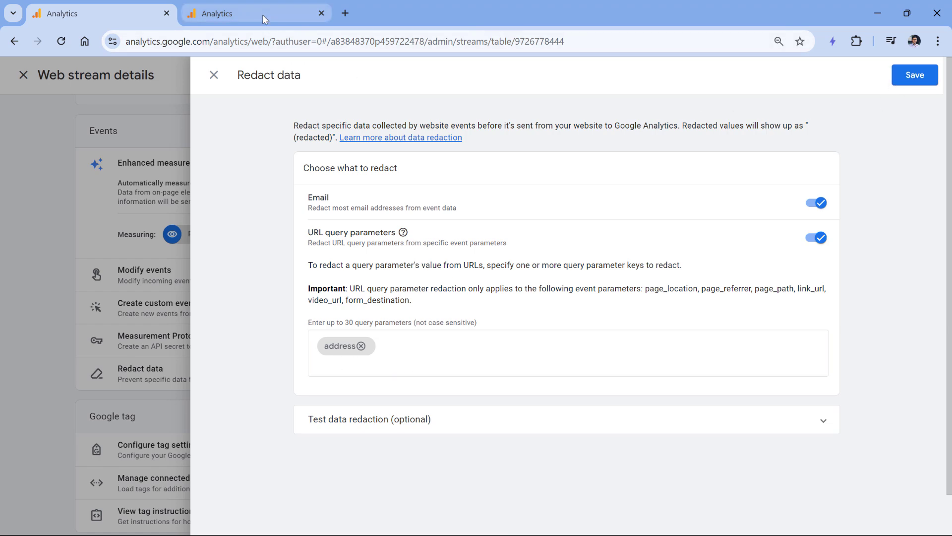
click(233, 14)
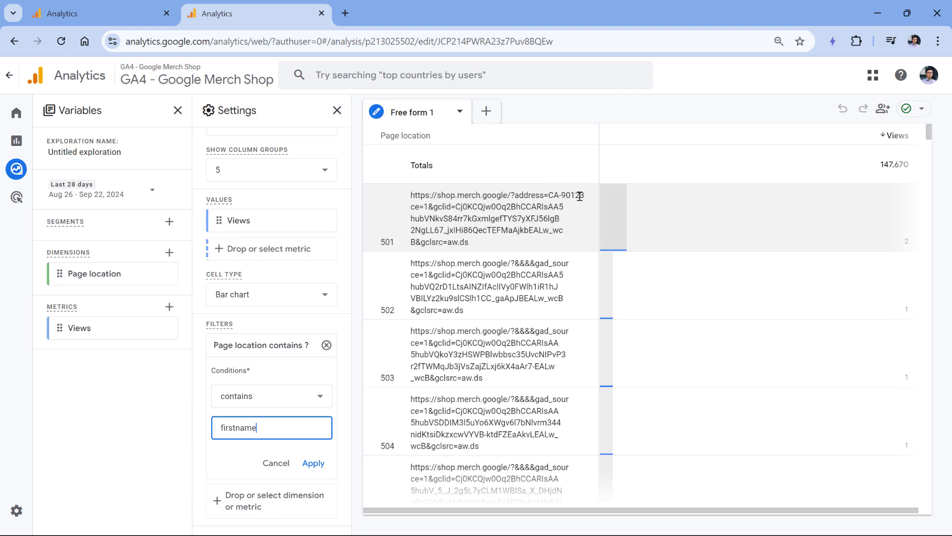
Save the Website stream's data redaction settings and review its enhanced measurement options.
key(alt+Tab)
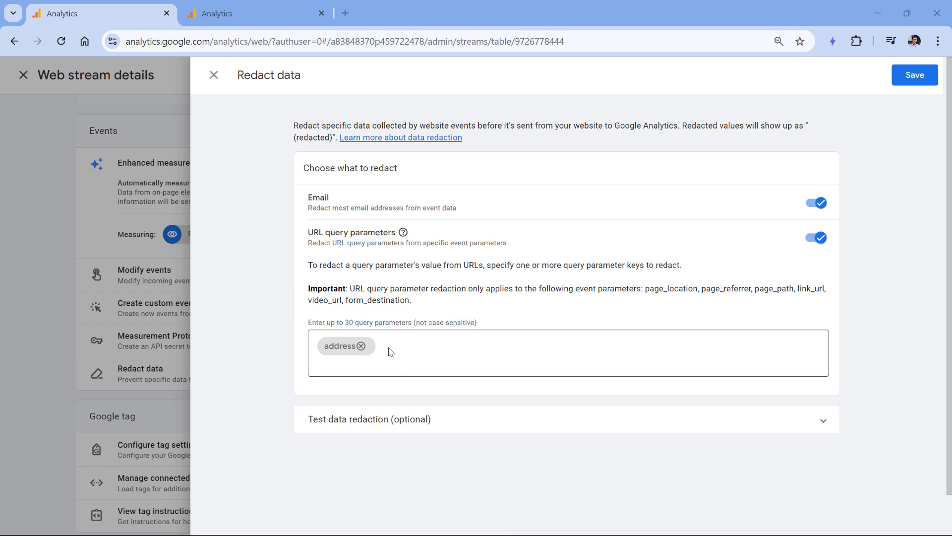
click(915, 75)
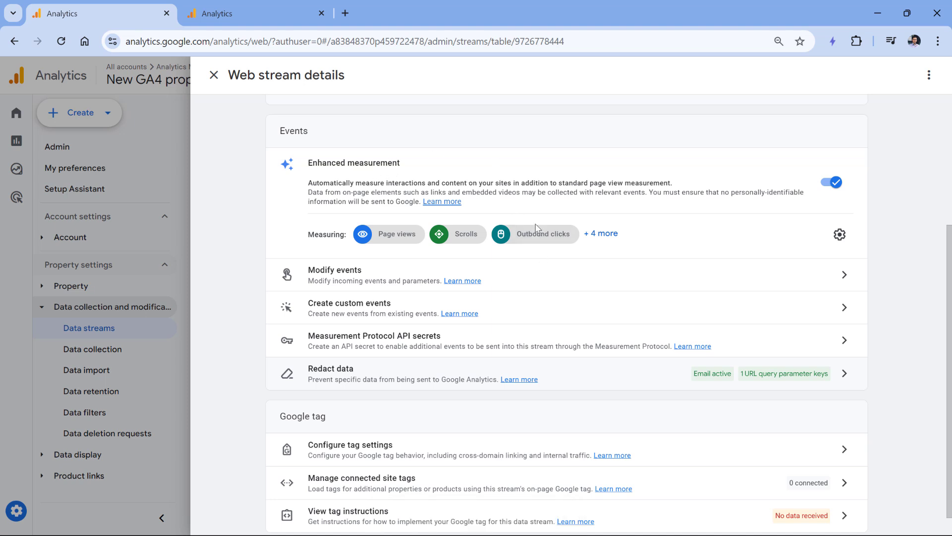
click(840, 234)
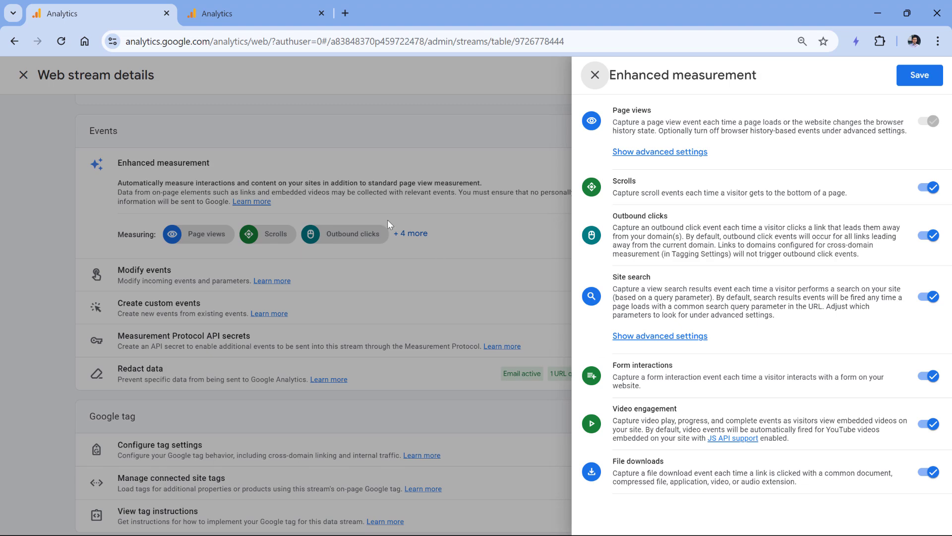
click(350, 166)
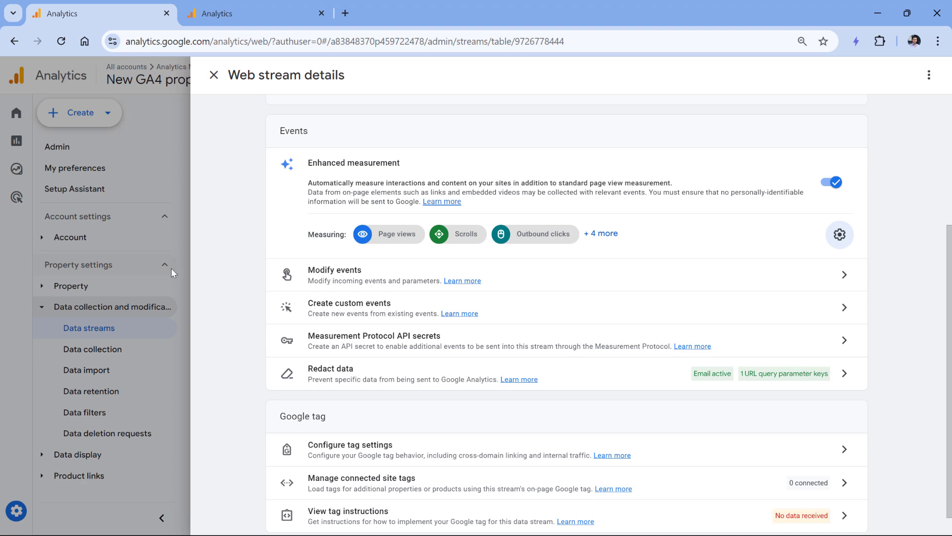
click(160, 247)
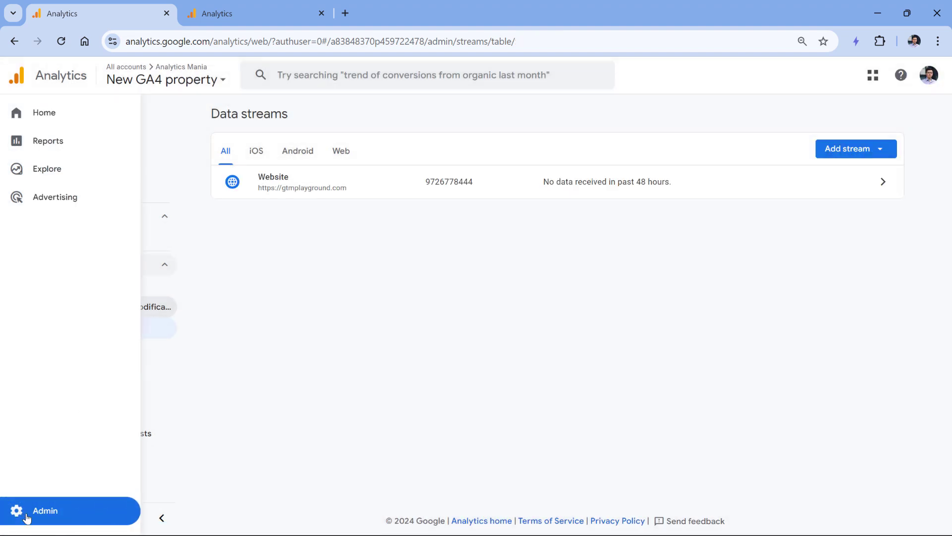
Draft an event-scoped custom dimension named Video percent with the event parameter video_percent, and discard it without saving.
click(52, 455)
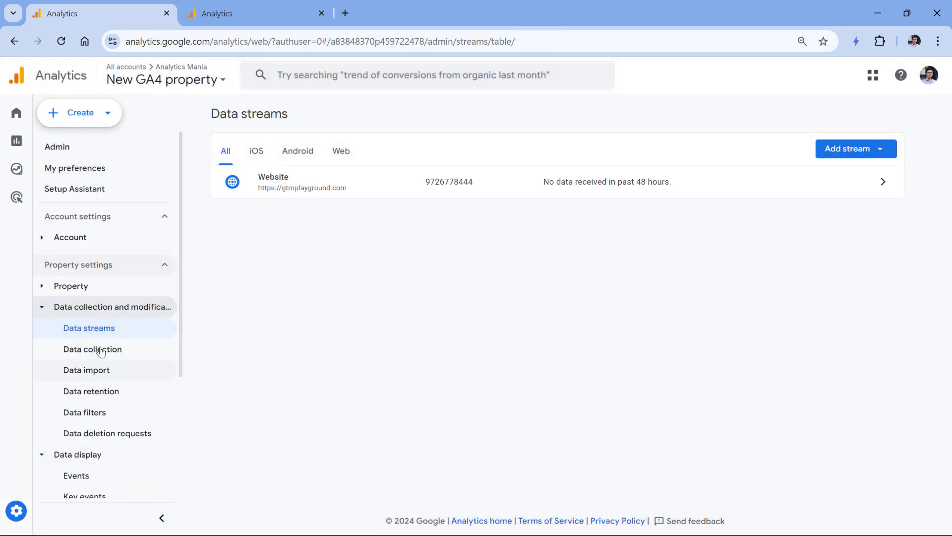
scroll(170, 295, down, 4)
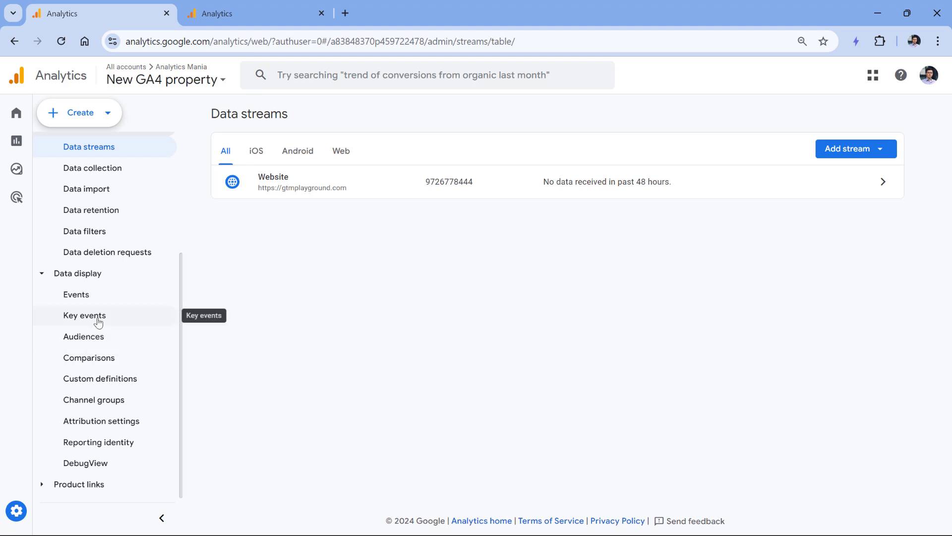
click(101, 381)
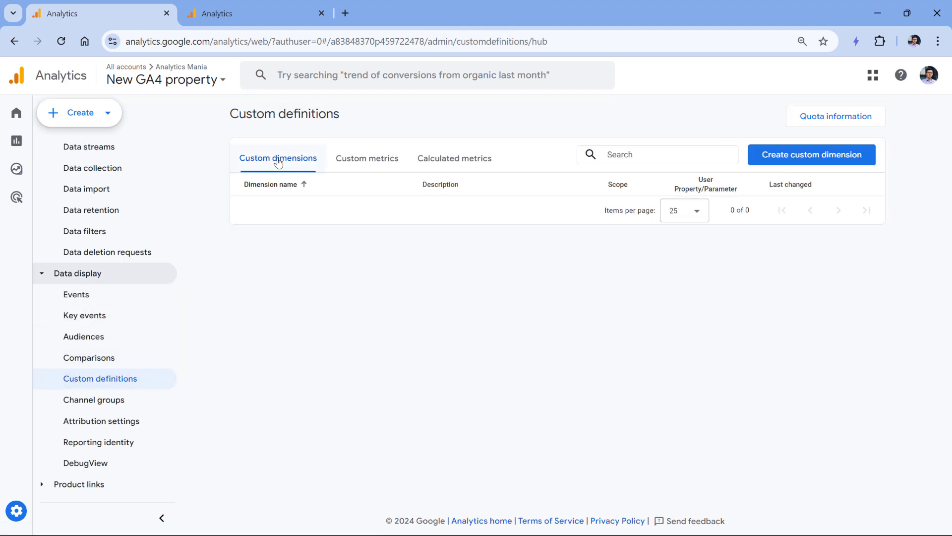
click(821, 155)
click(702, 187)
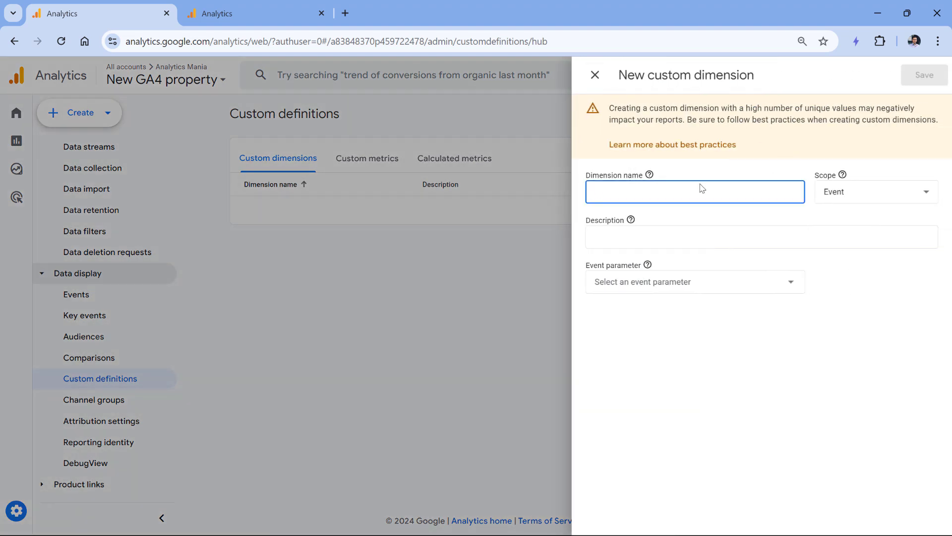
text(Video percent)
click(696, 276)
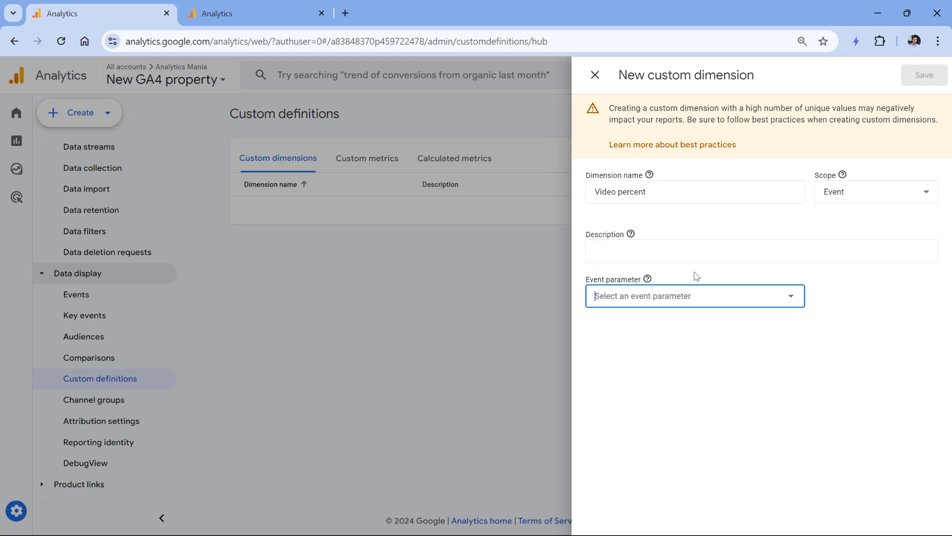
text(vi)
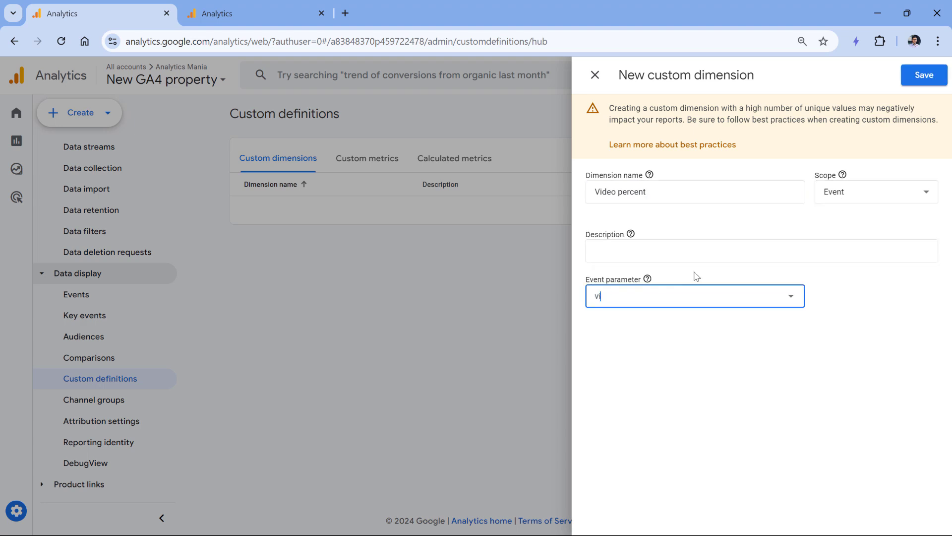
text(deo_percent)
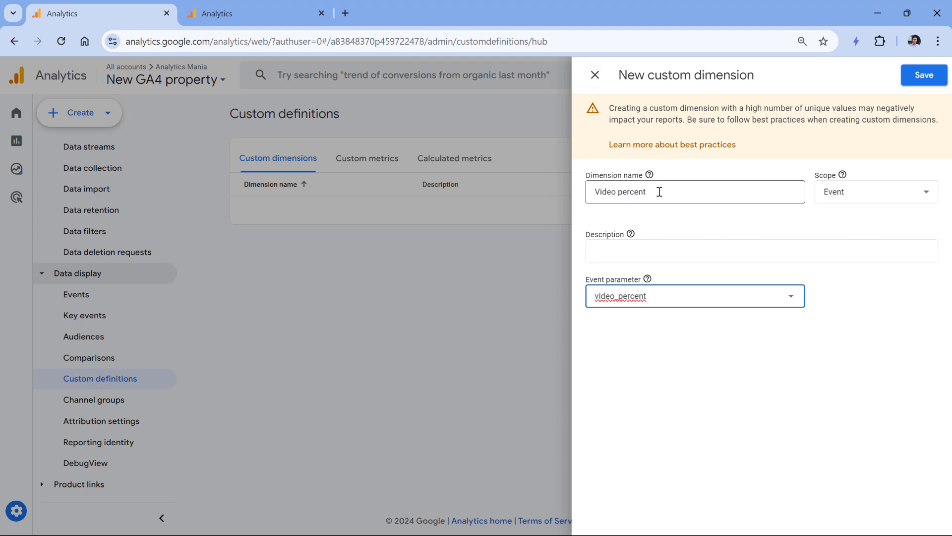
click(594, 80)
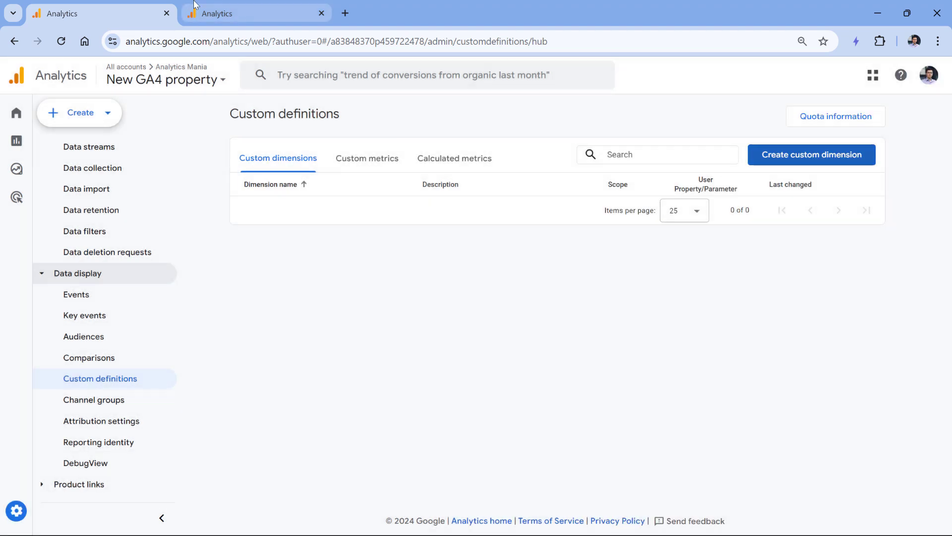
Start a blank exploration in the new GA4 property and search its available dimensions for video.
click(34, 171)
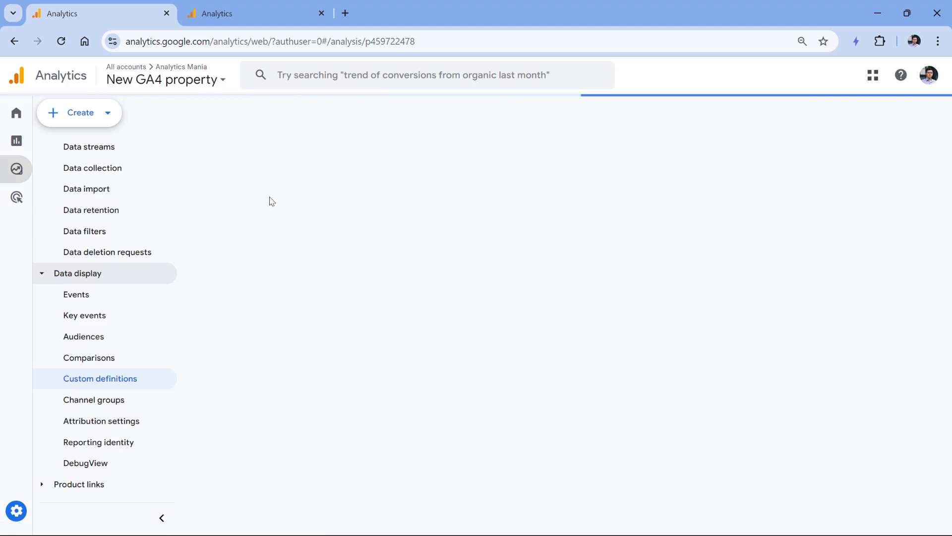
click(243, 214)
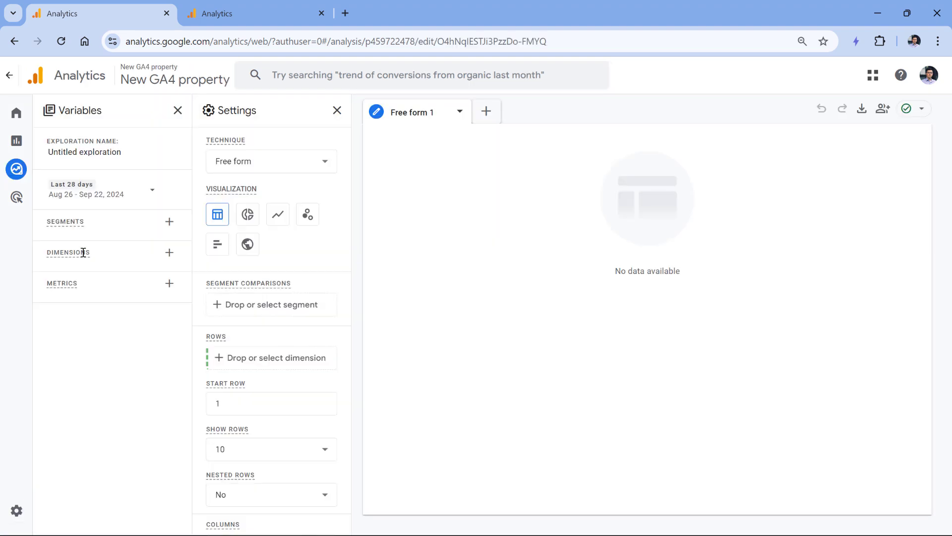
click(170, 253)
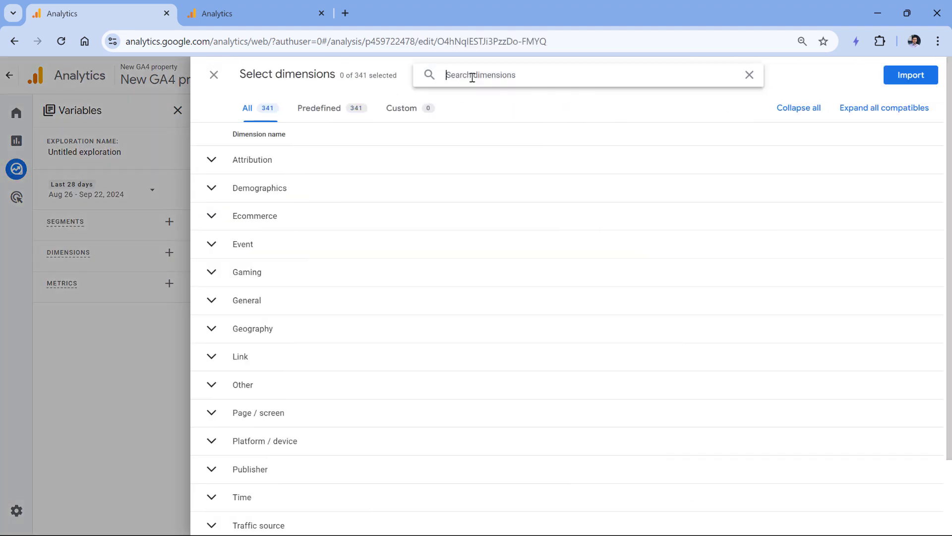
text(video)
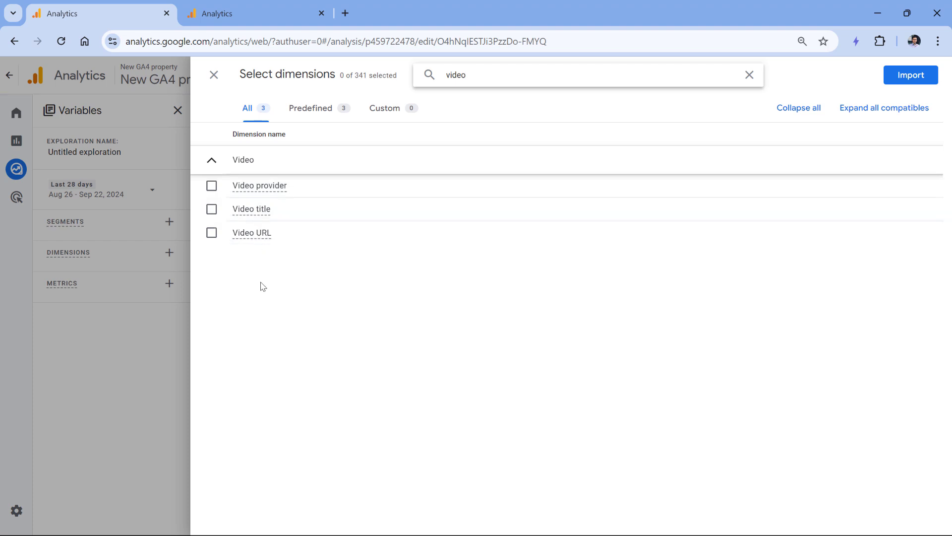
mouse_move(253, 245)
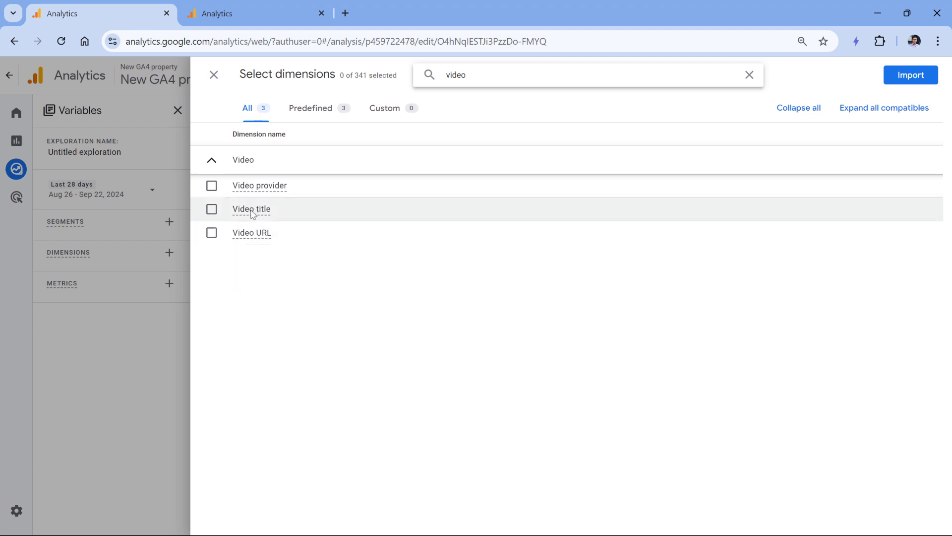
click(62, 42)
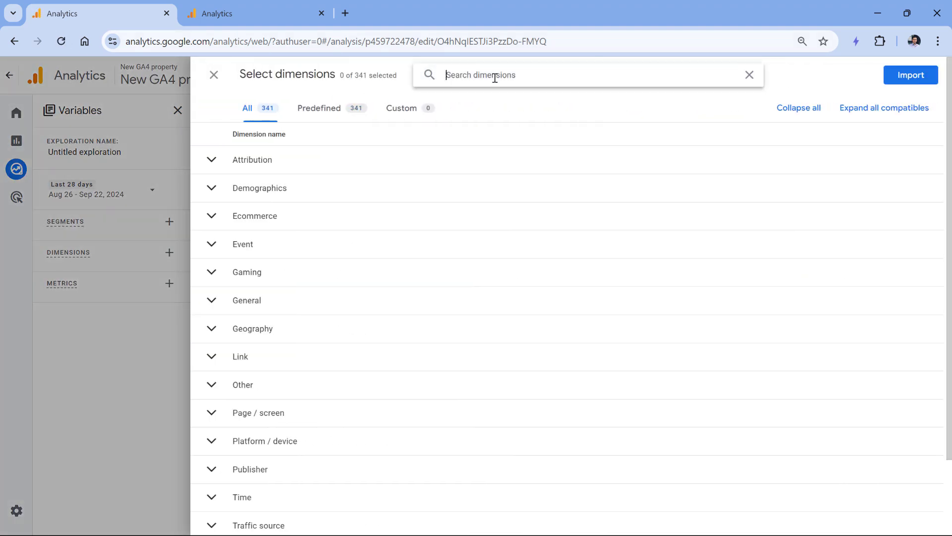
text(video)
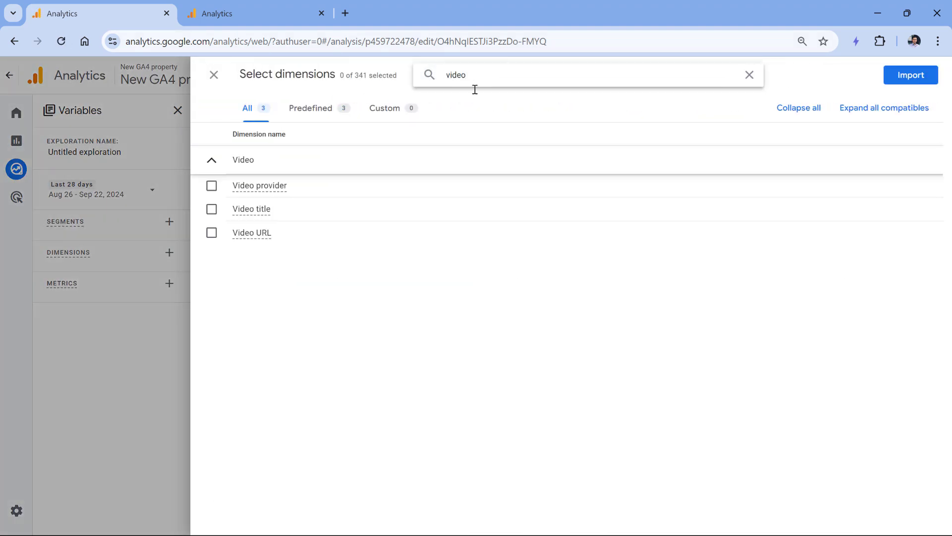
mouse_move(260, 192)
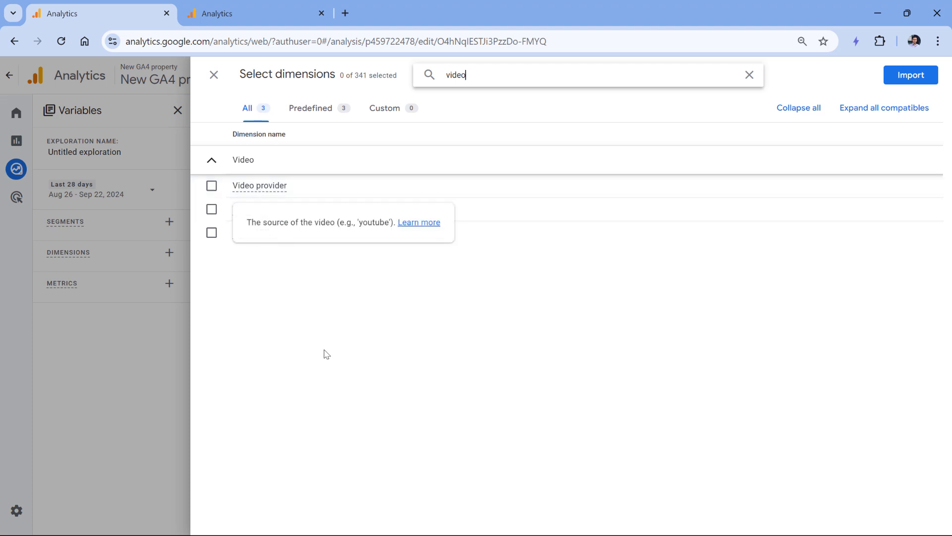
click(153, 324)
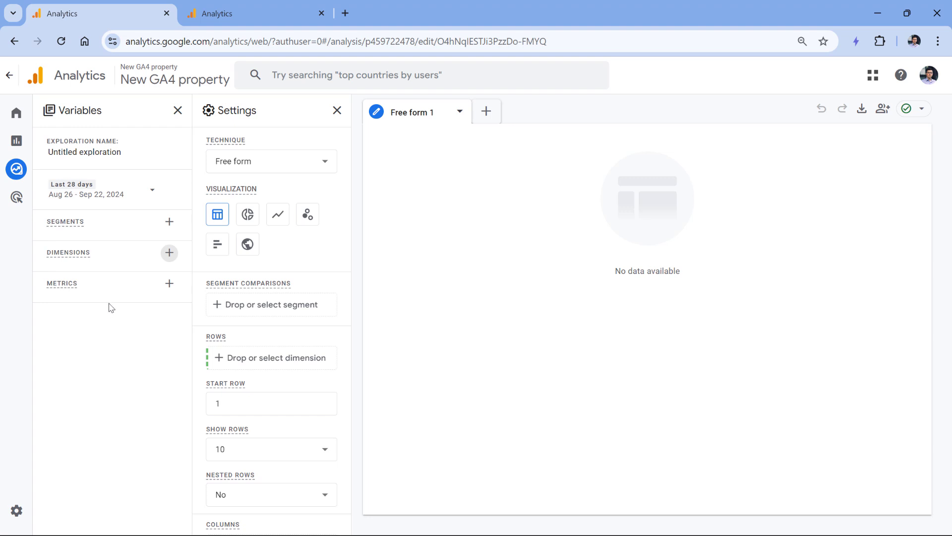
Open the Demographic details report under User attributes and check which primary dimensions its table offers.
click(26, 144)
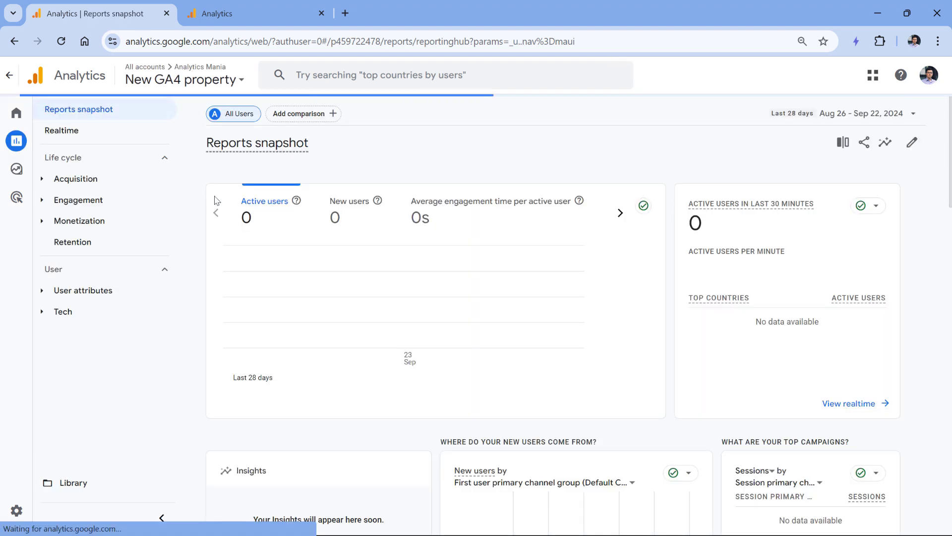
click(44, 292)
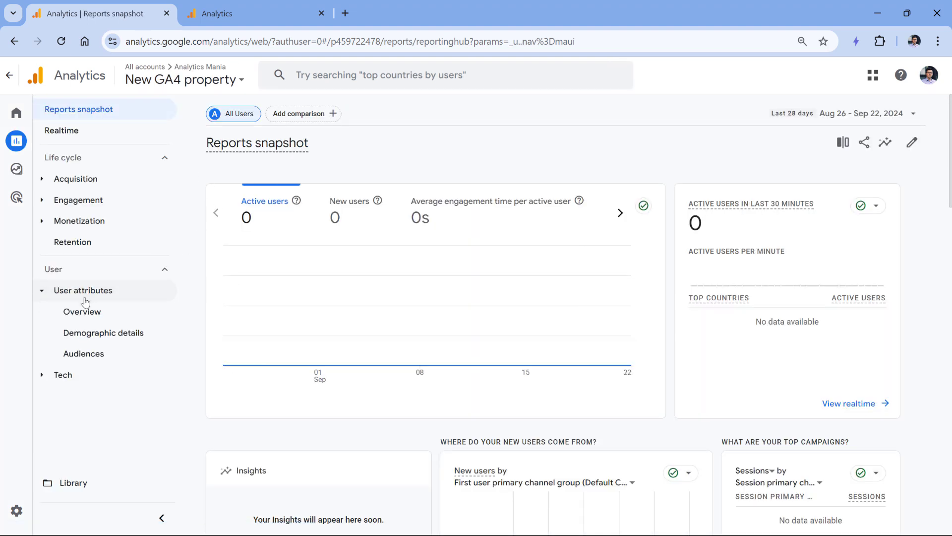
click(101, 336)
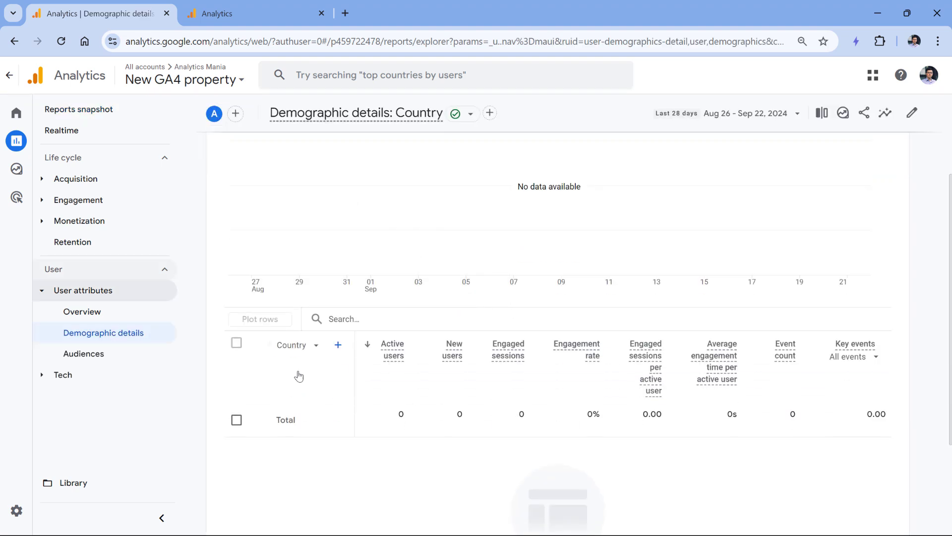
click(300, 346)
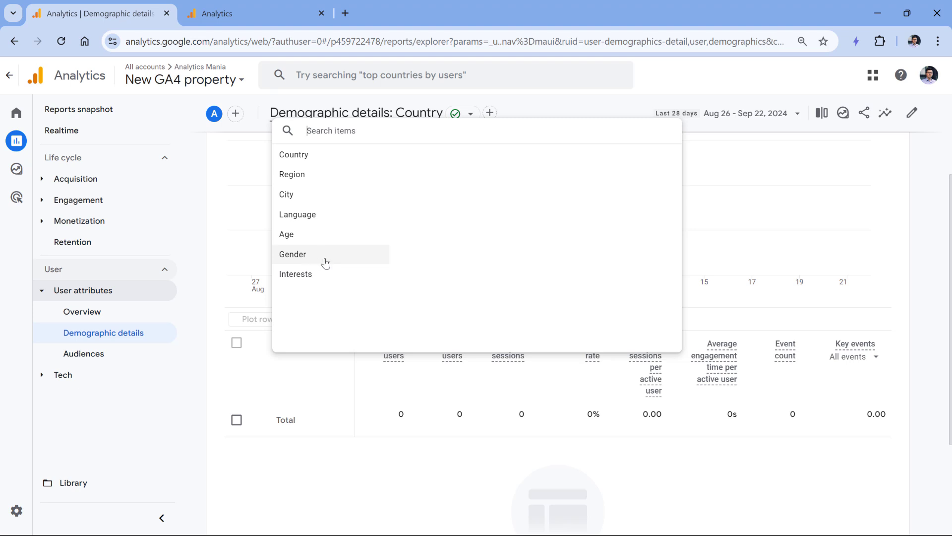
Turn on Google signals data collection in the property's data collection settings and expand its details.
click(16, 516)
click(15, 518)
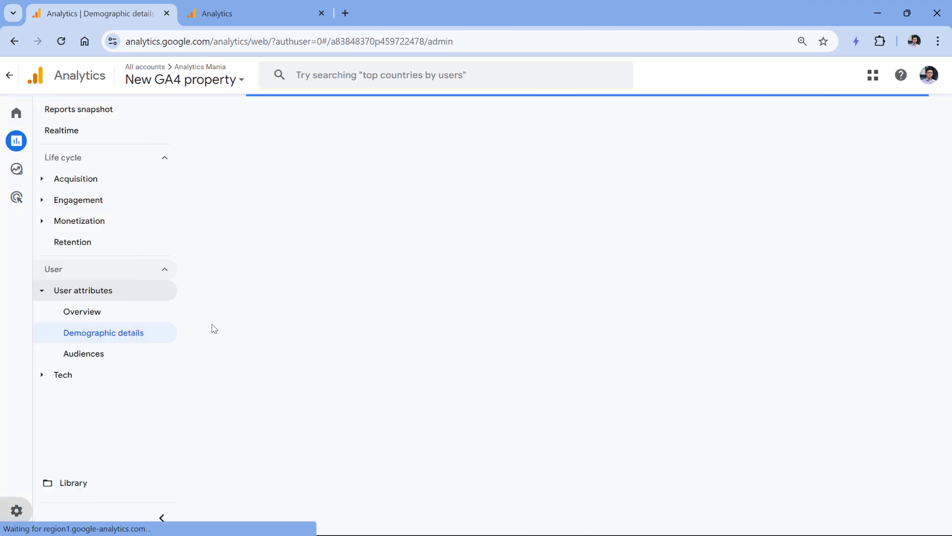
click(557, 259)
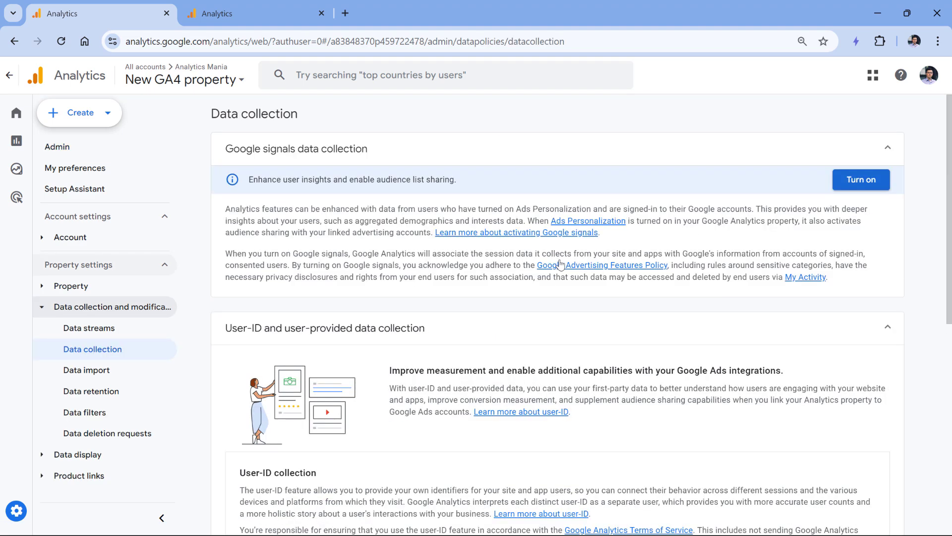
click(858, 188)
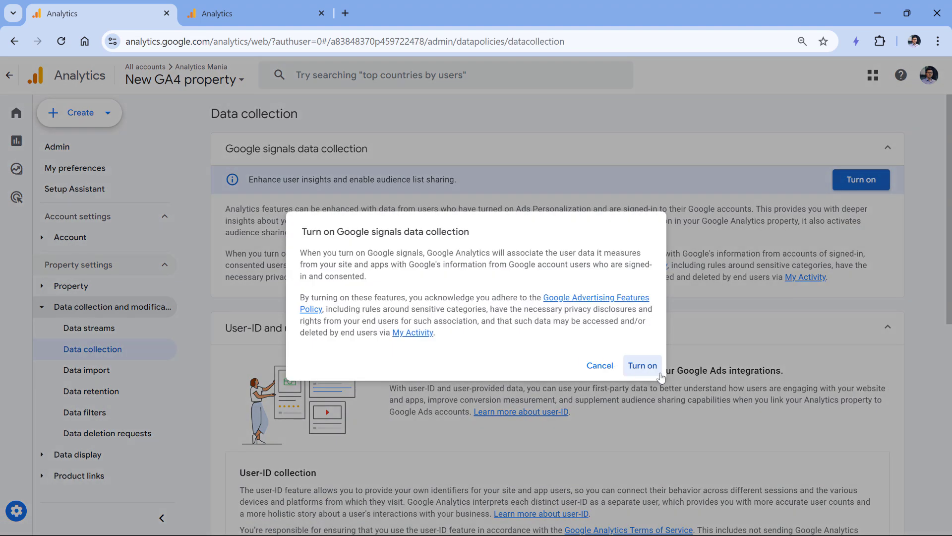
click(643, 367)
drag(241, 149, 363, 153)
click(363, 152)
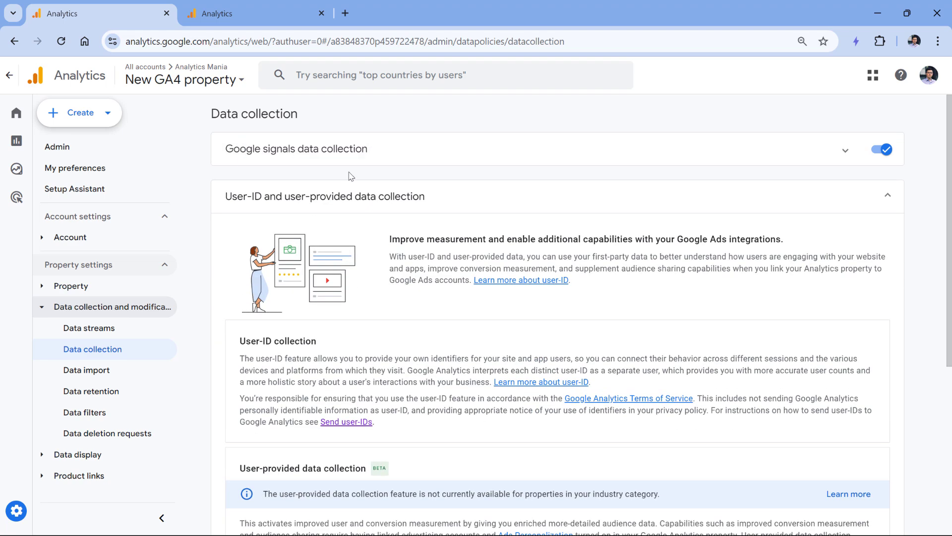
click(420, 145)
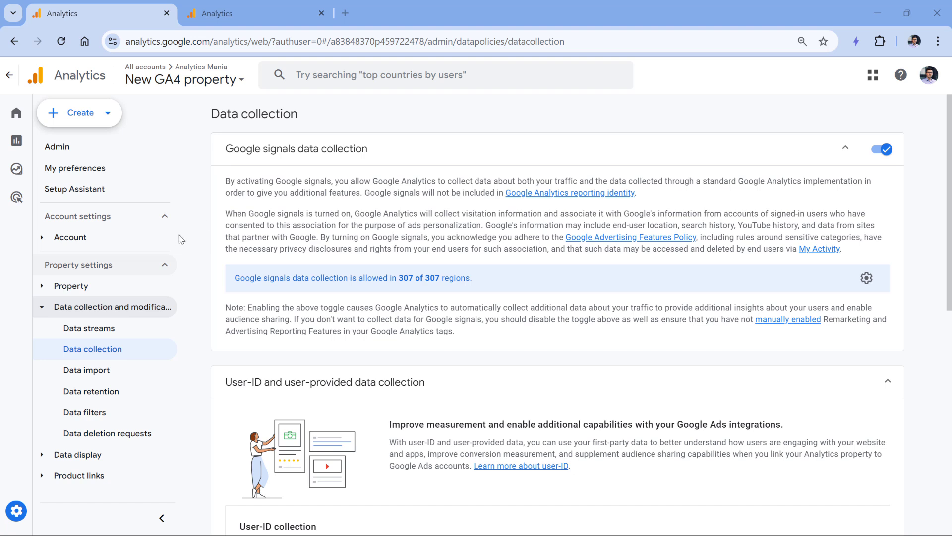
Create a new key event named generate_lead in the property's Key events and save it.
click(45, 455)
scroll(121, 378, down, 3)
click(85, 366)
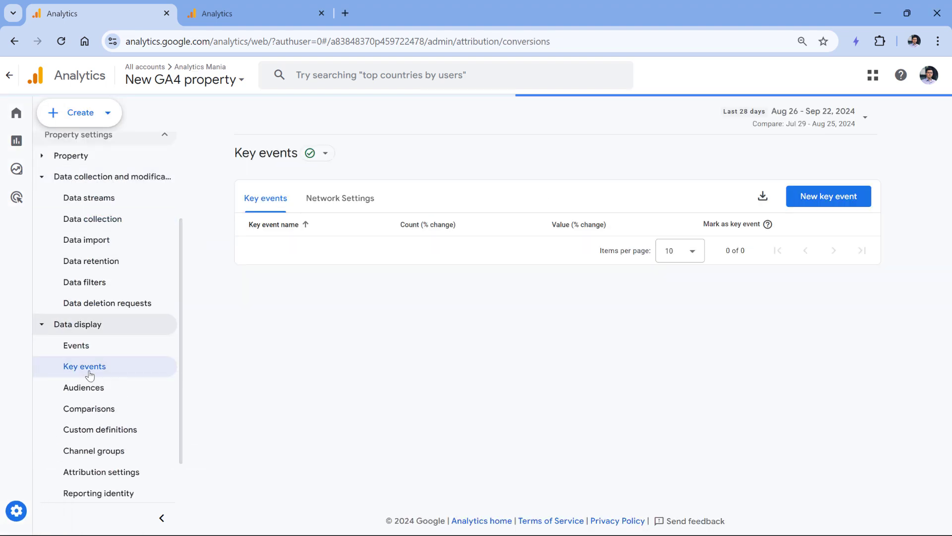
click(825, 248)
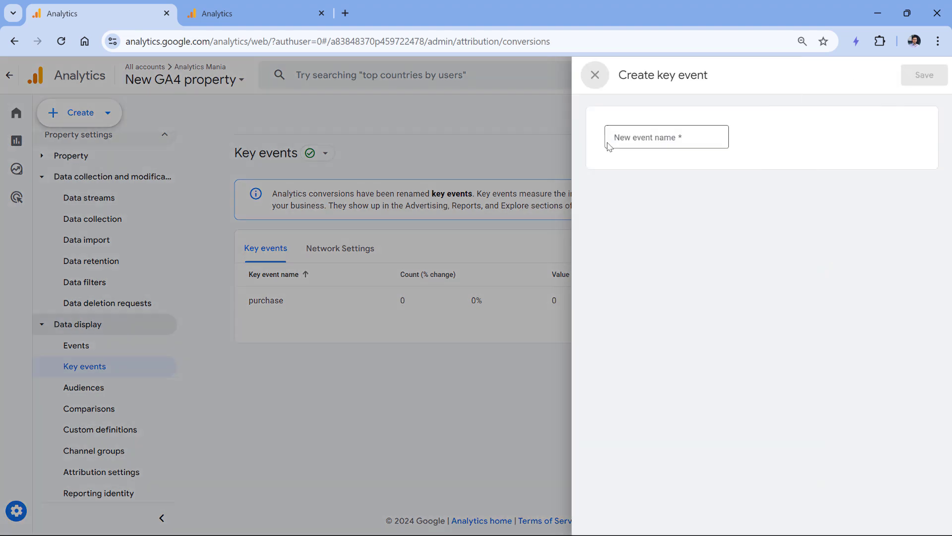
click(667, 138)
text(generate_lead)
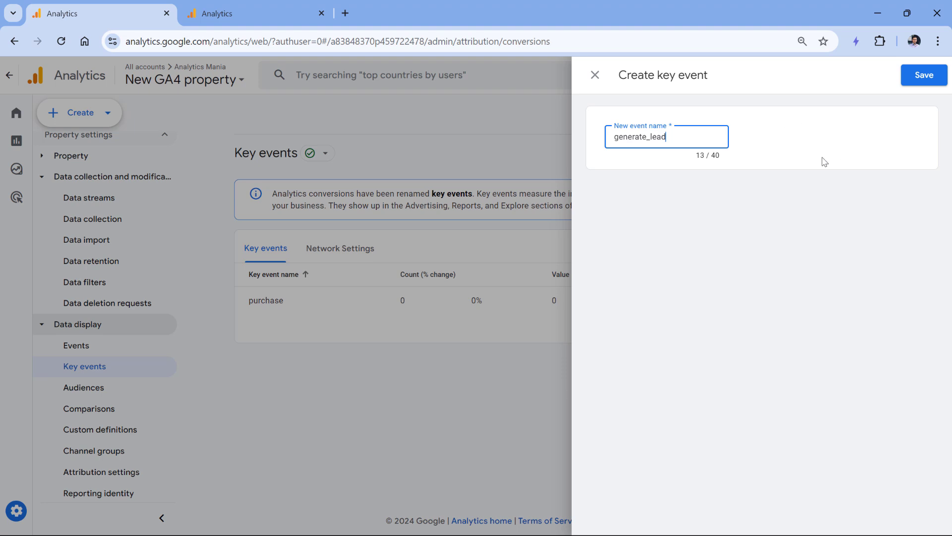
click(924, 79)
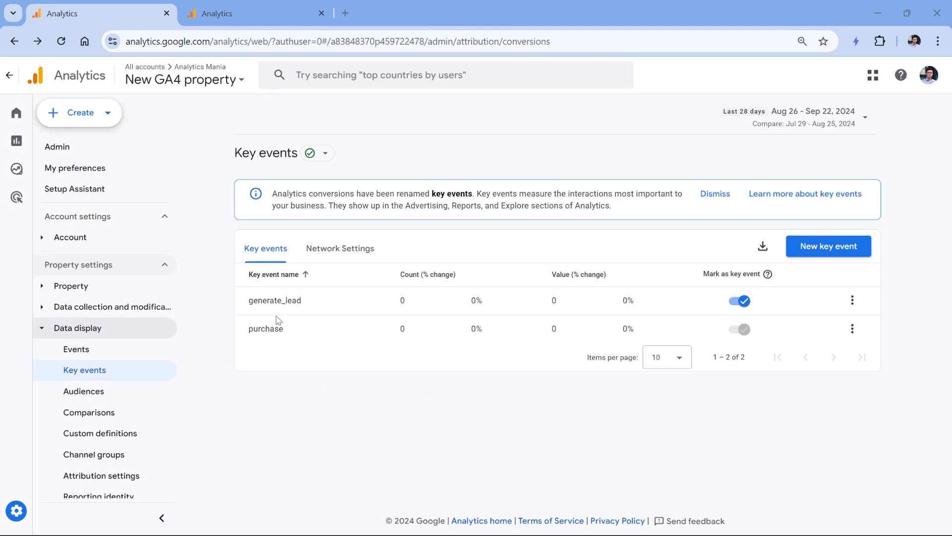
View the Advertising section's getting-started page and open the setup for a new Google Ads link among the property's product links.
mouse_move(19, 203)
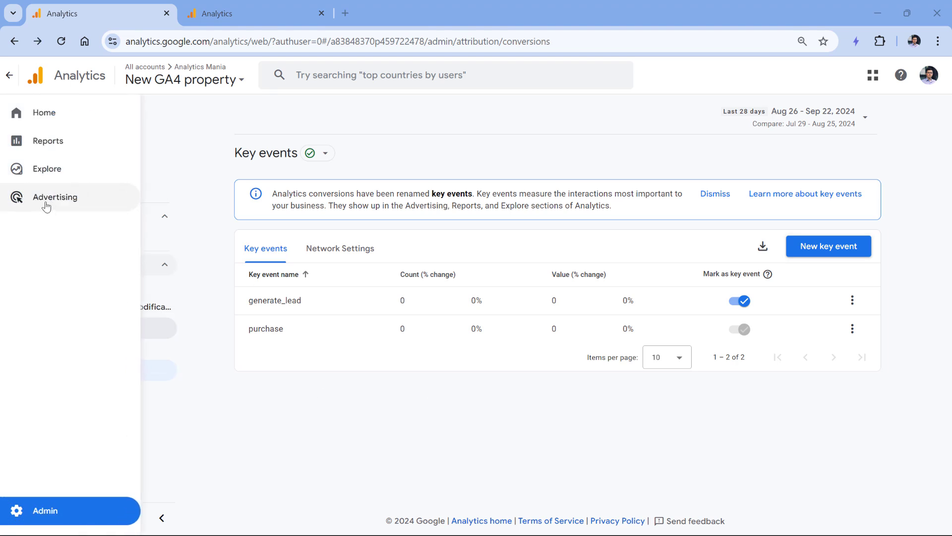
click(47, 200)
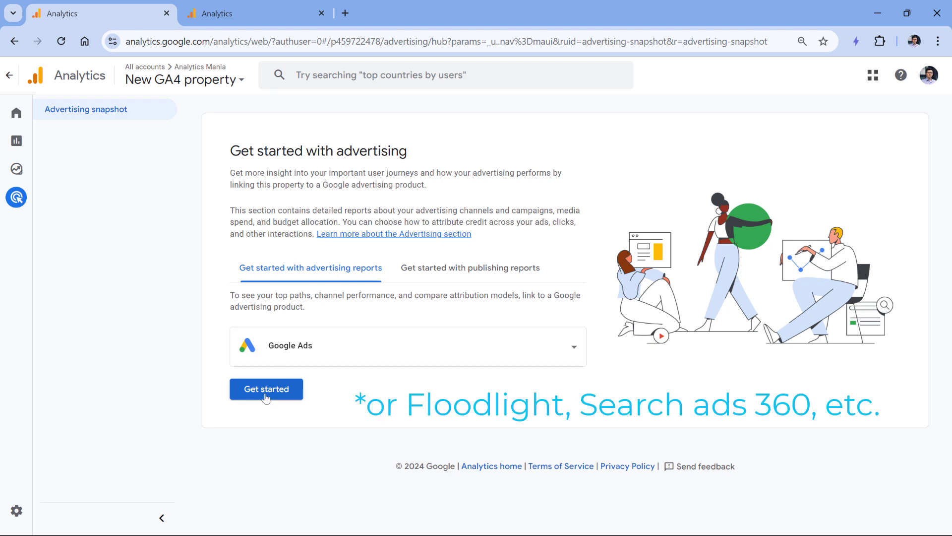
click(28, 511)
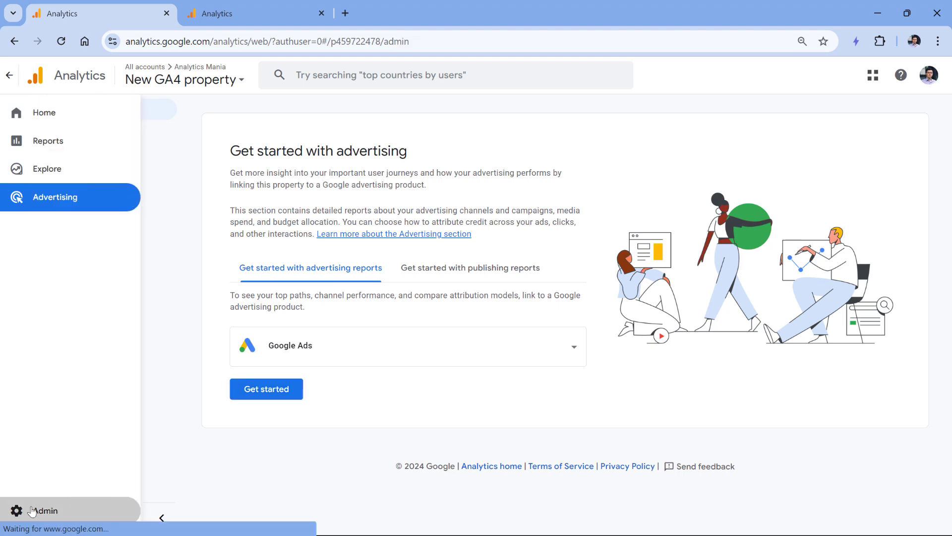
scroll(347, 283, down, 5)
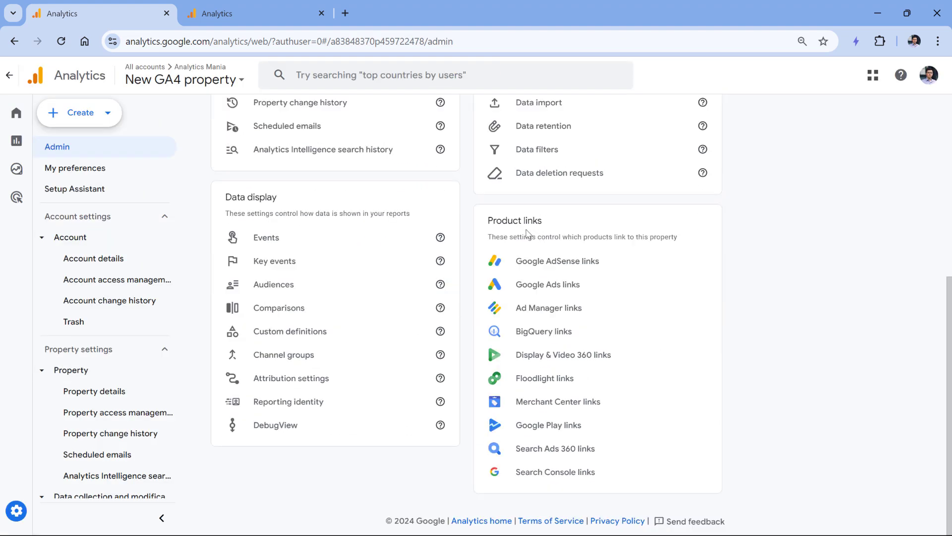
click(548, 287)
click(872, 149)
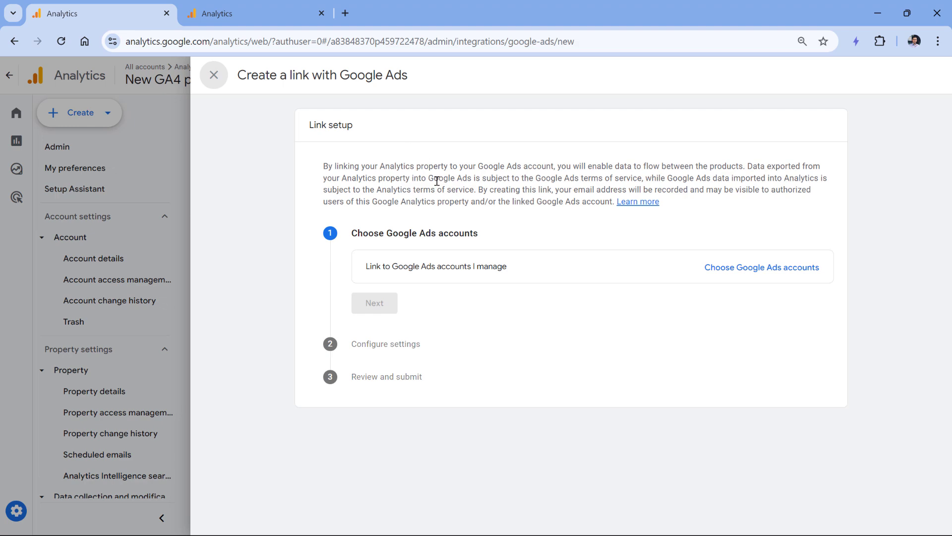
Leave the Google Ads link setup to revisit the Advertising snapshot, and open the setup for a new BigQuery link in the property's product links.
click(38, 196)
click(44, 204)
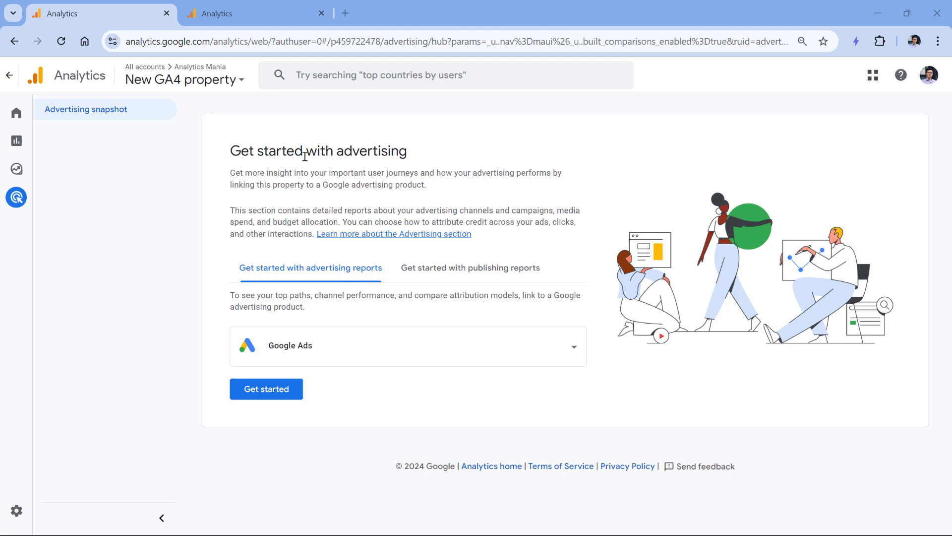
mouse_move(20, 512)
click(26, 516)
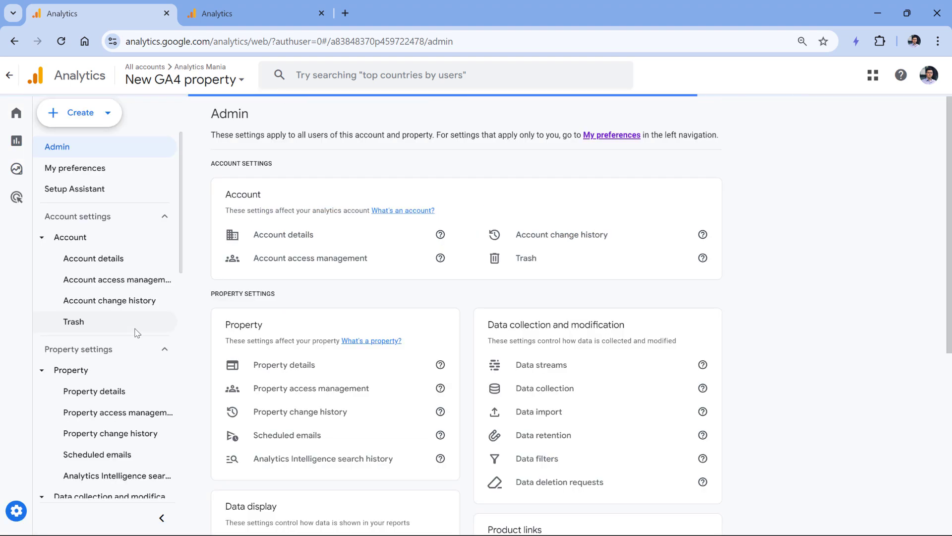
scroll(501, 298, down, 6)
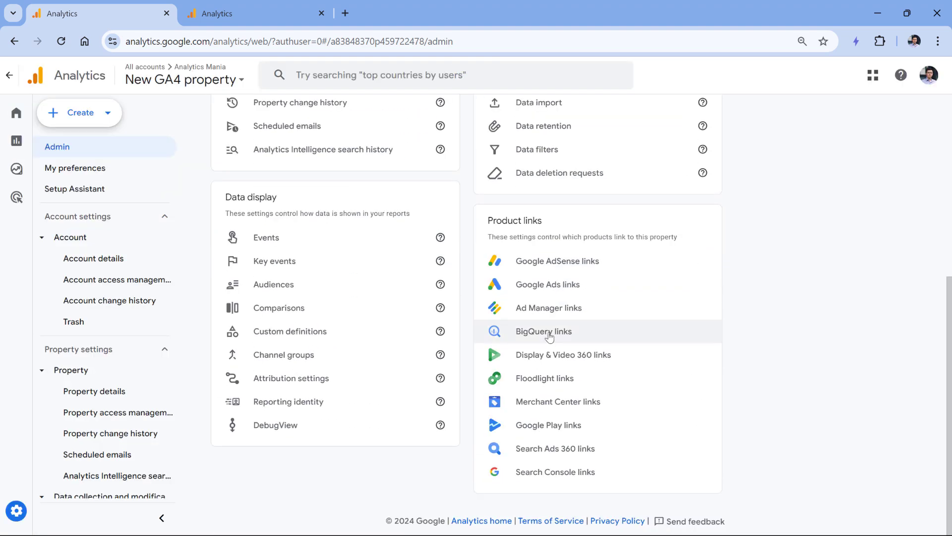
click(549, 336)
click(871, 149)
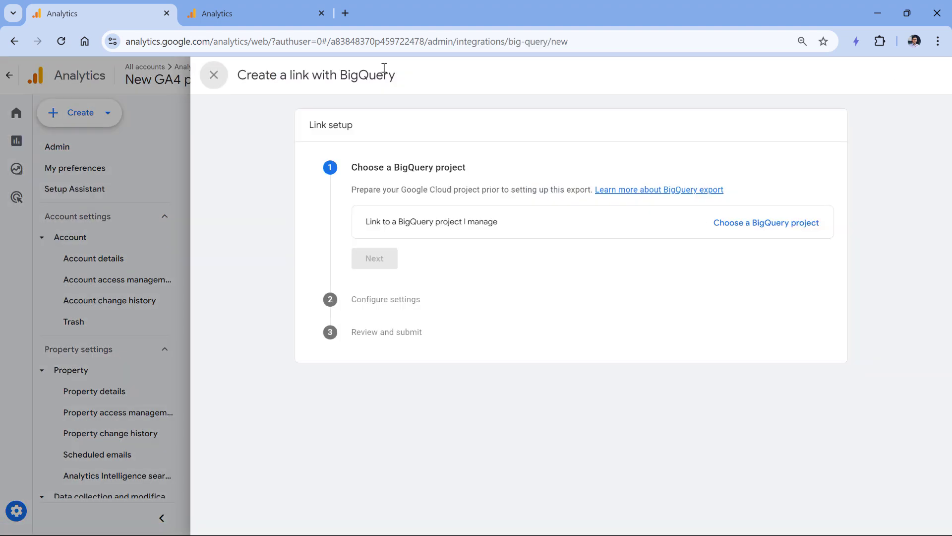